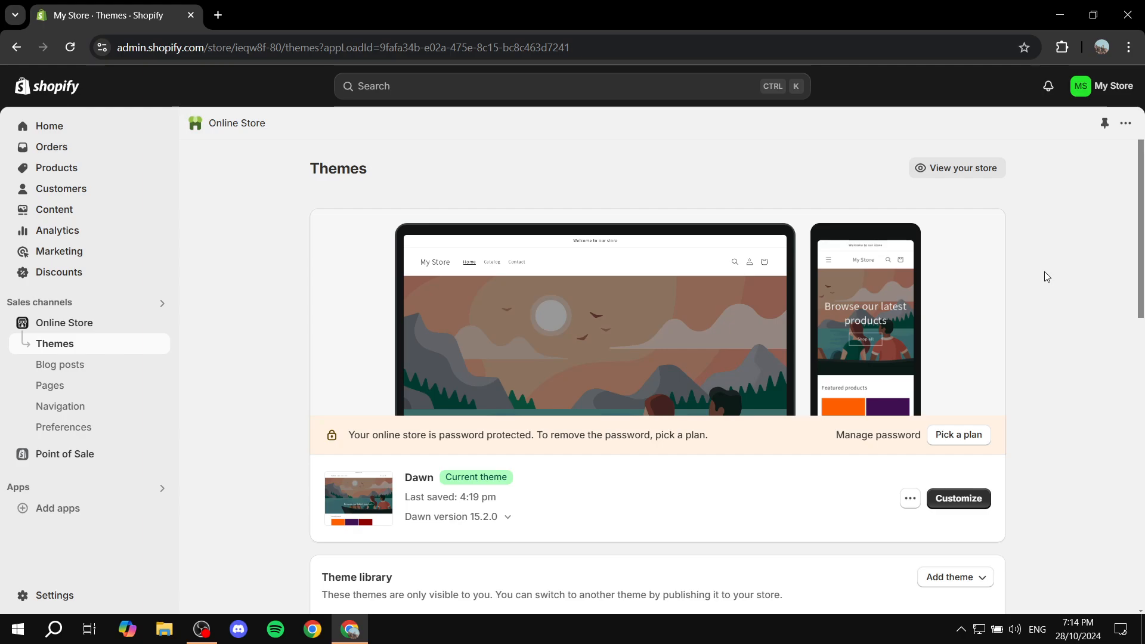
View the Contact us page on the live storefront, close it and return to the store's themes
click(49, 391)
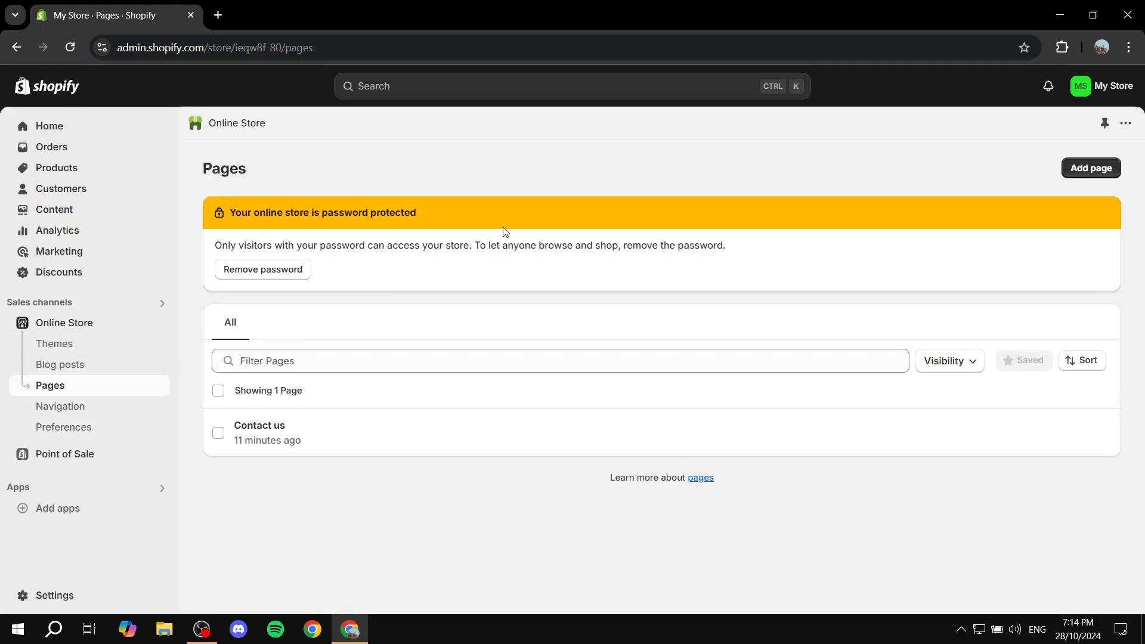
click(268, 420)
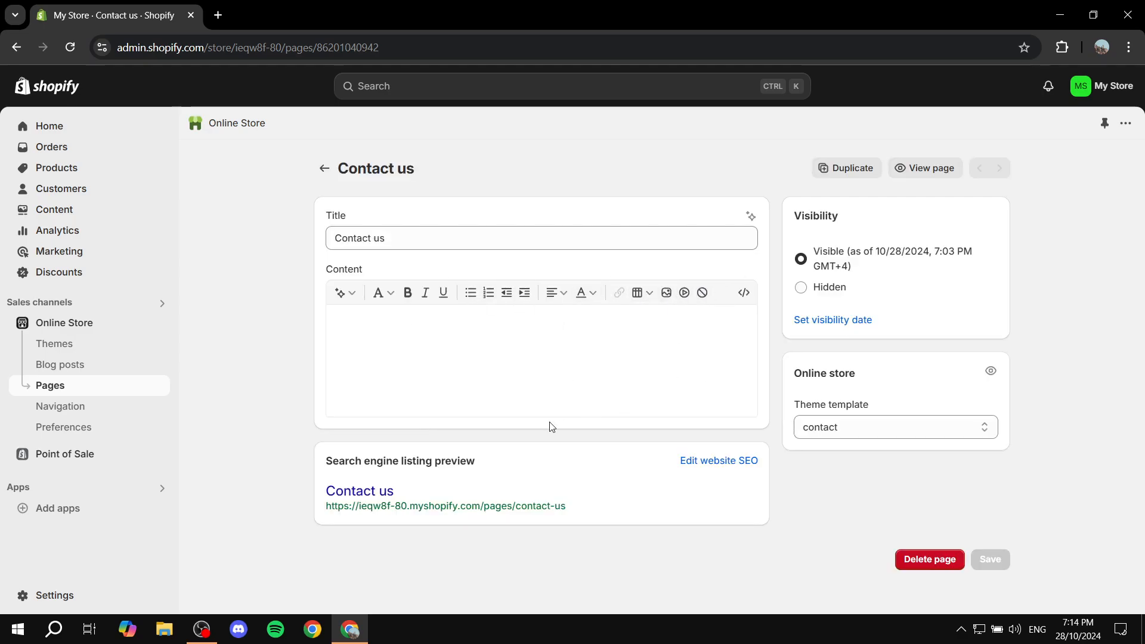
click(905, 172)
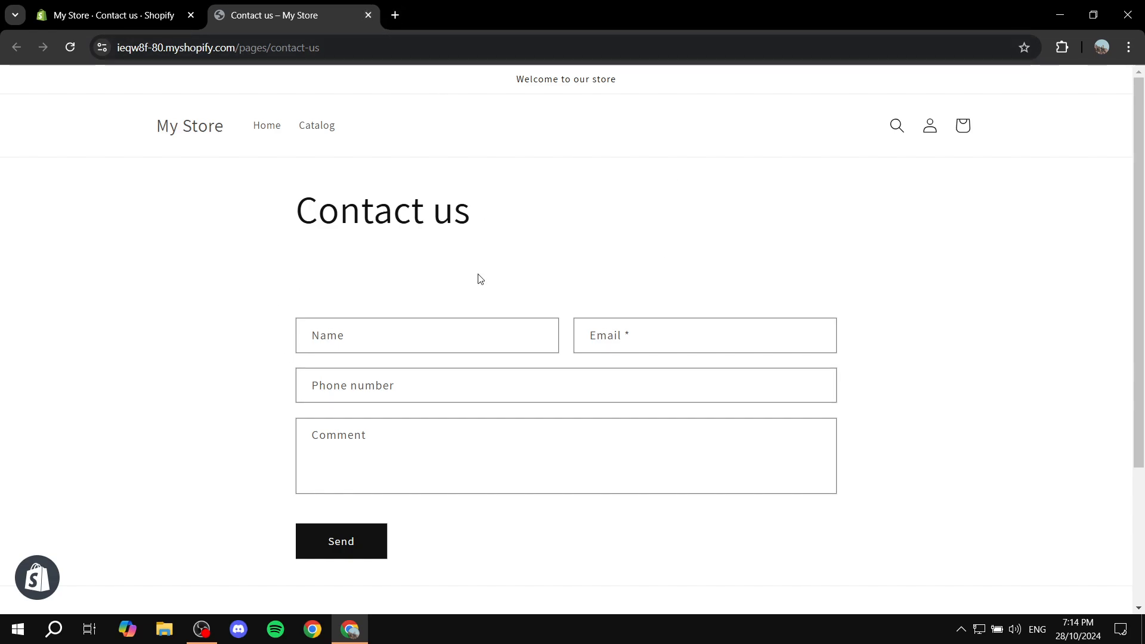
drag(270, 231, 497, 214)
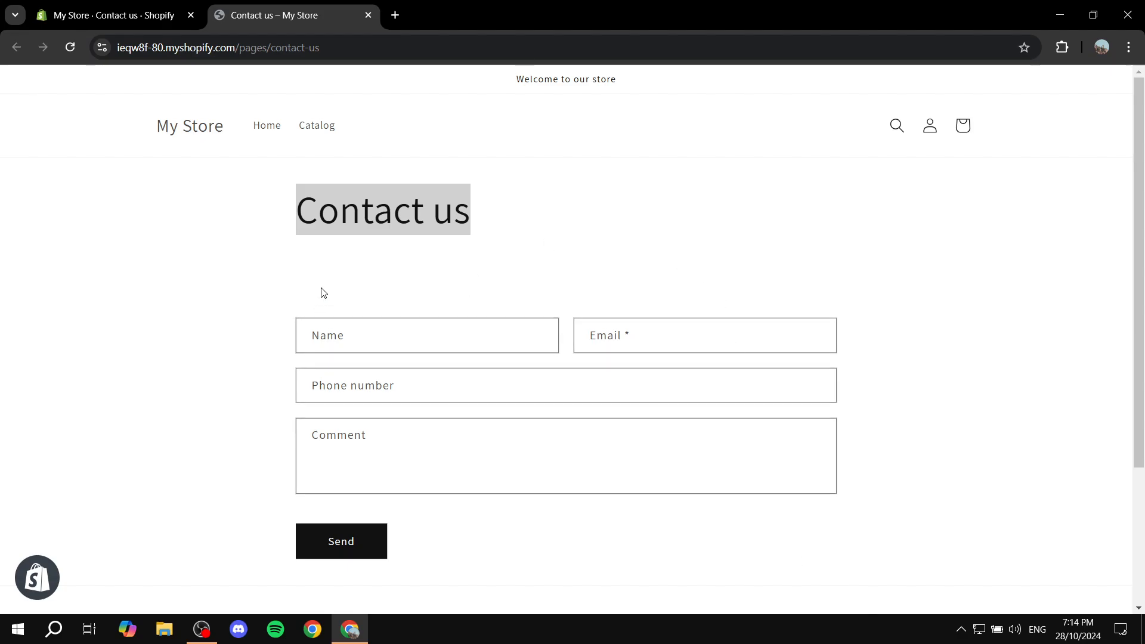
click(367, 15)
click(57, 343)
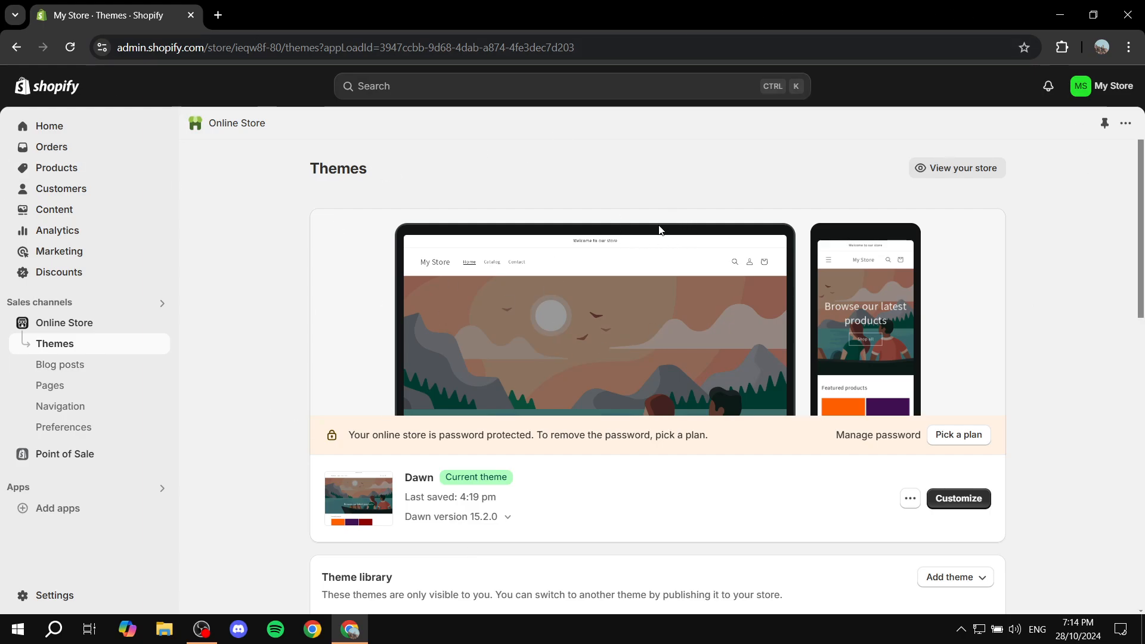
Open elfsight.com in a new browser tab
click(219, 16)
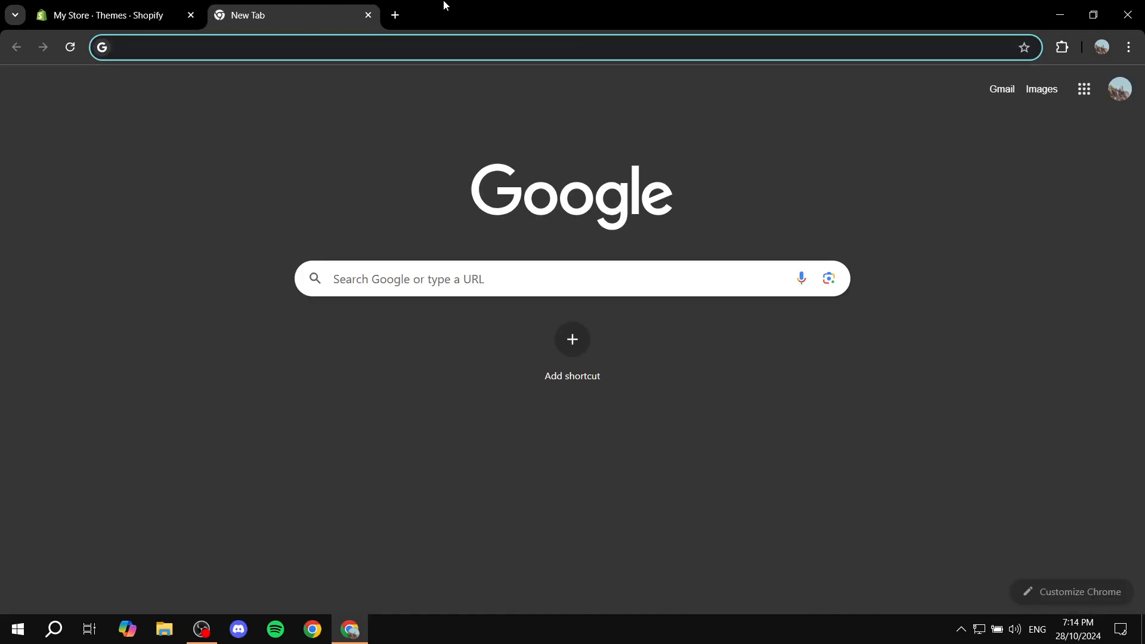
text(elfsight)
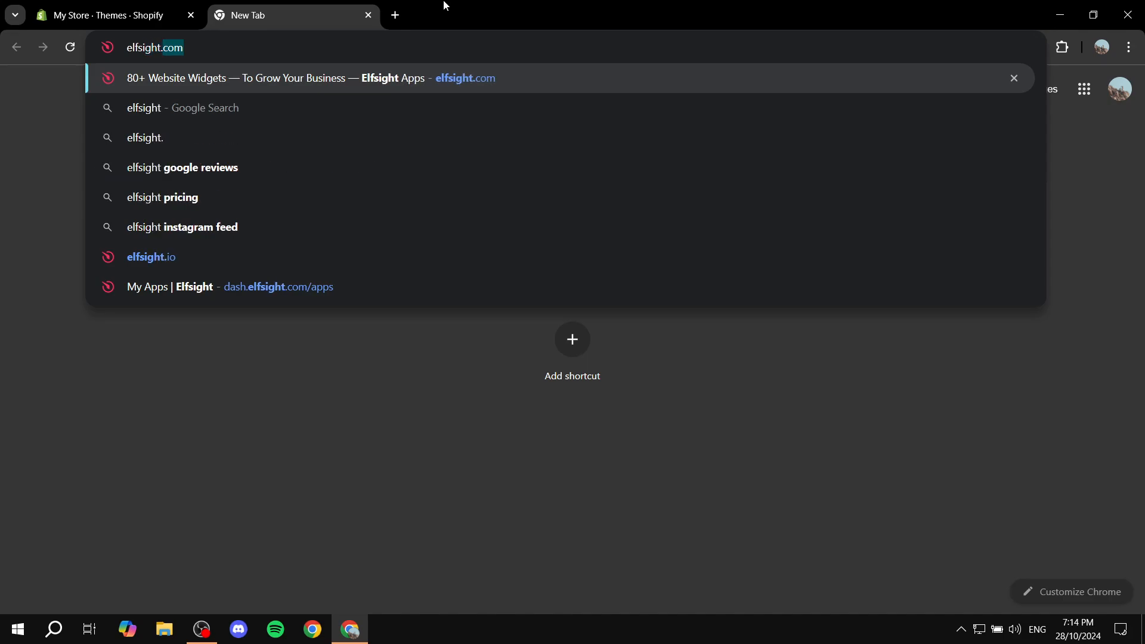
text(.com)
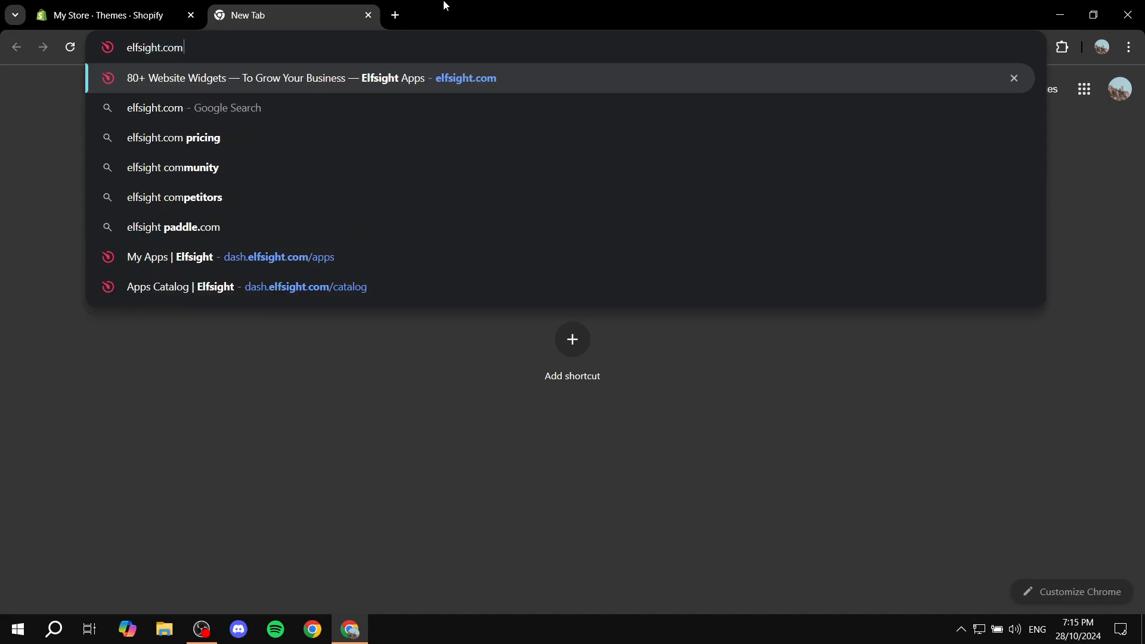
key(Return)
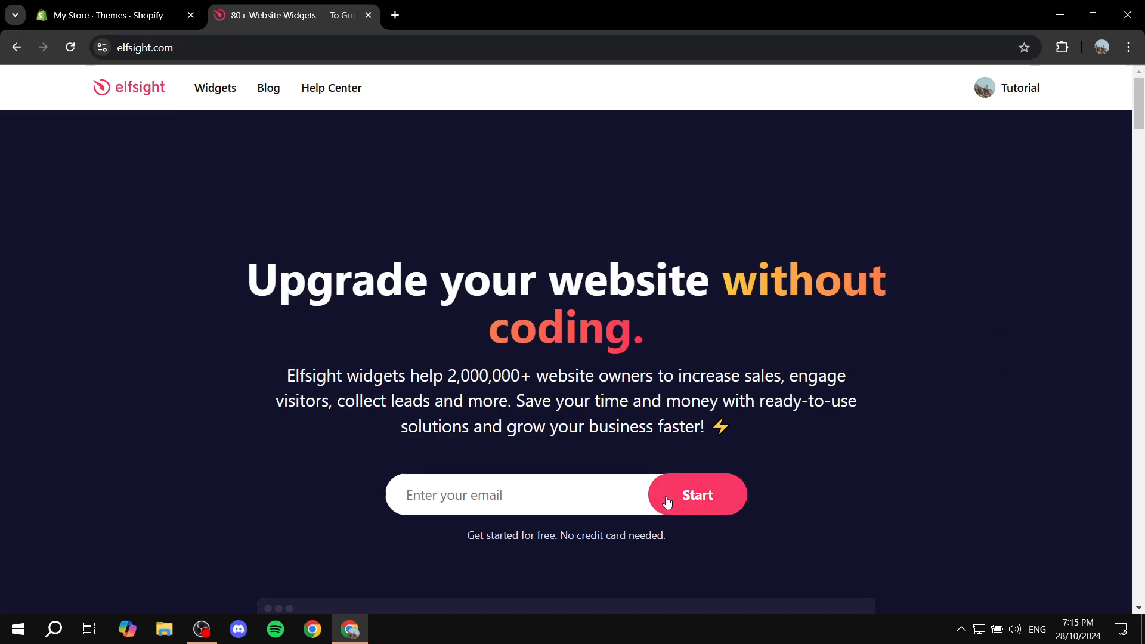
Go to the Elfsight account dashboard and start a Form Builder widget from the apps catalog
click(1028, 87)
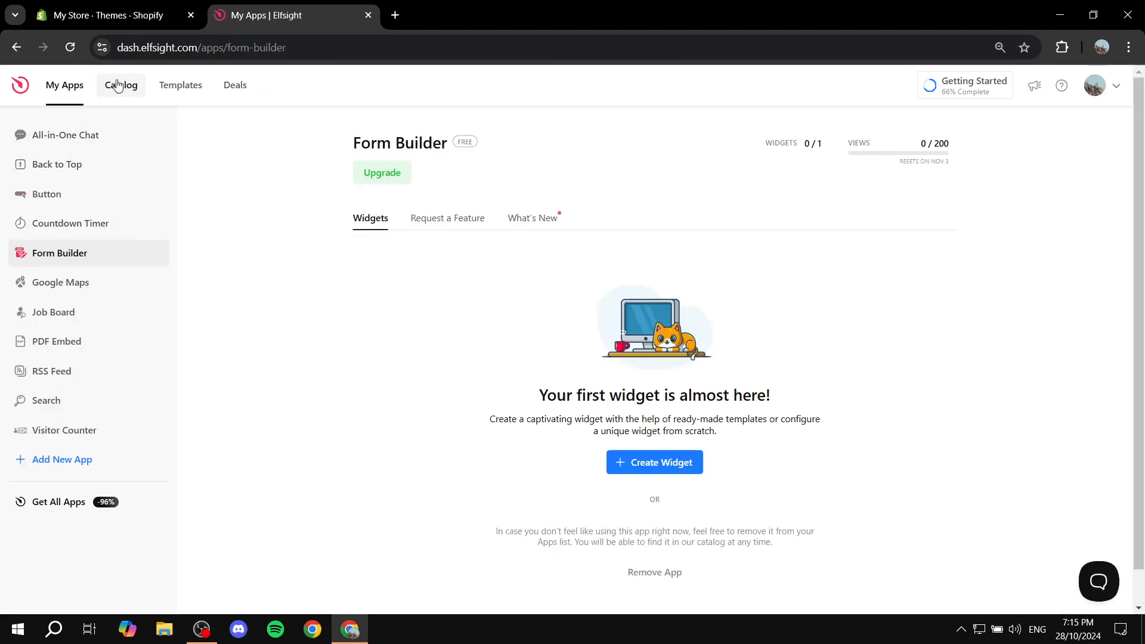
click(121, 85)
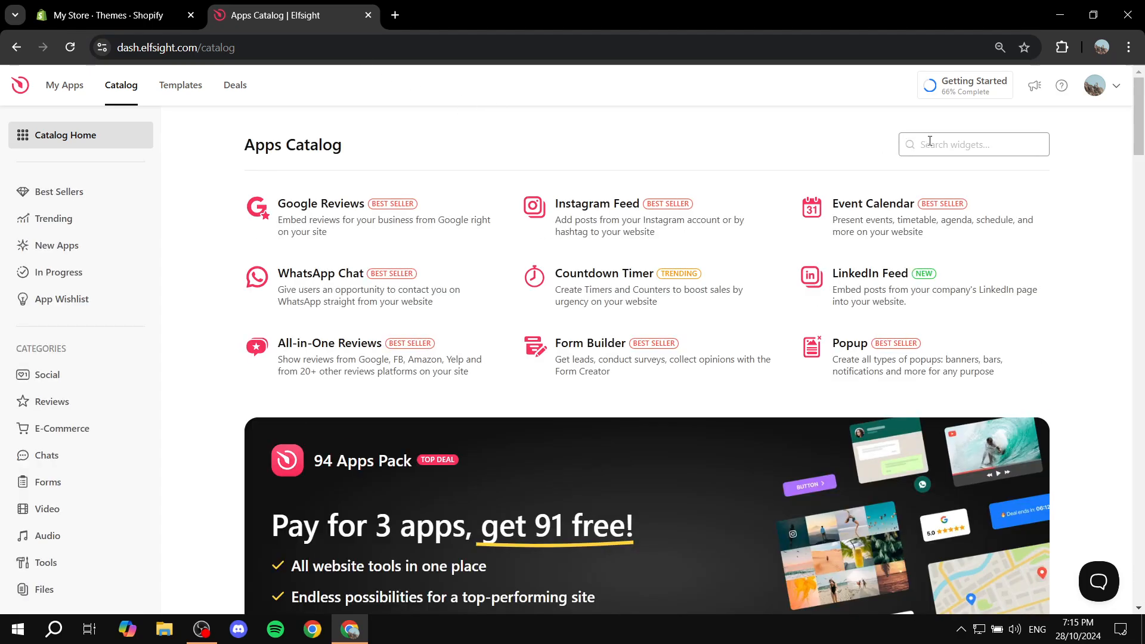
click(609, 351)
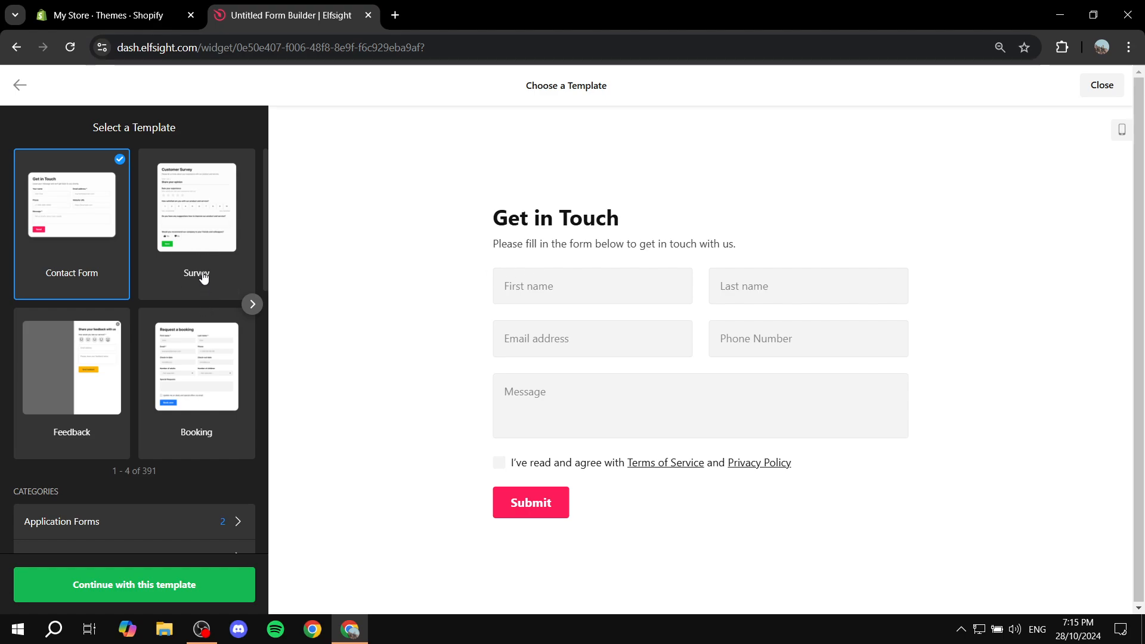
Select the File Upload Contact Form template from the Contact Forms category
scroll(113, 307, down, 4)
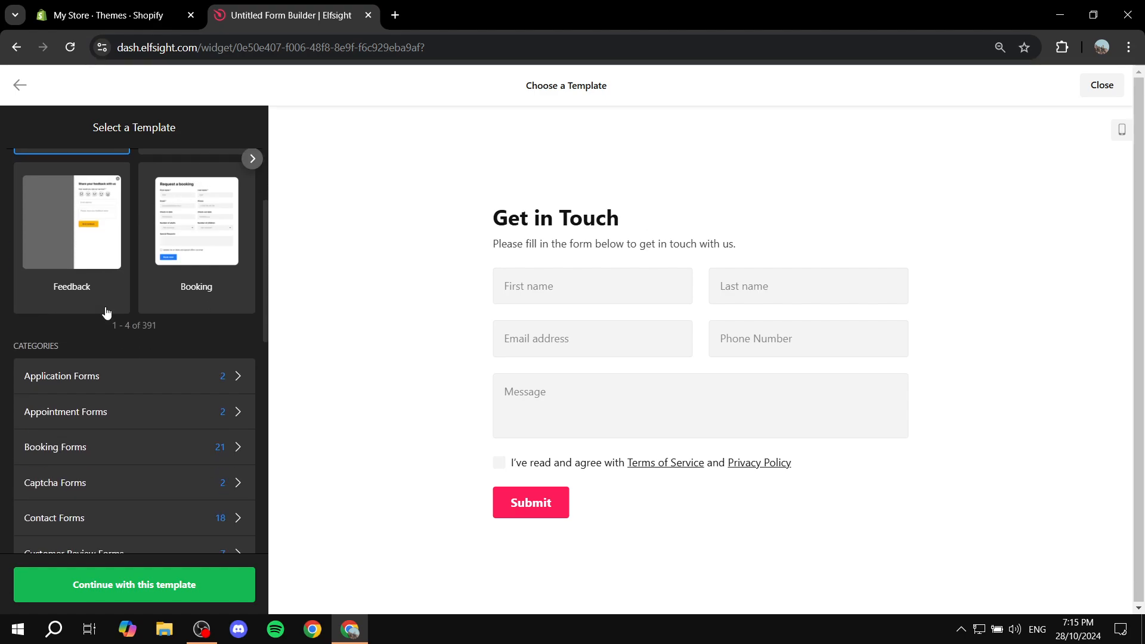
scroll(116, 307, down, 1)
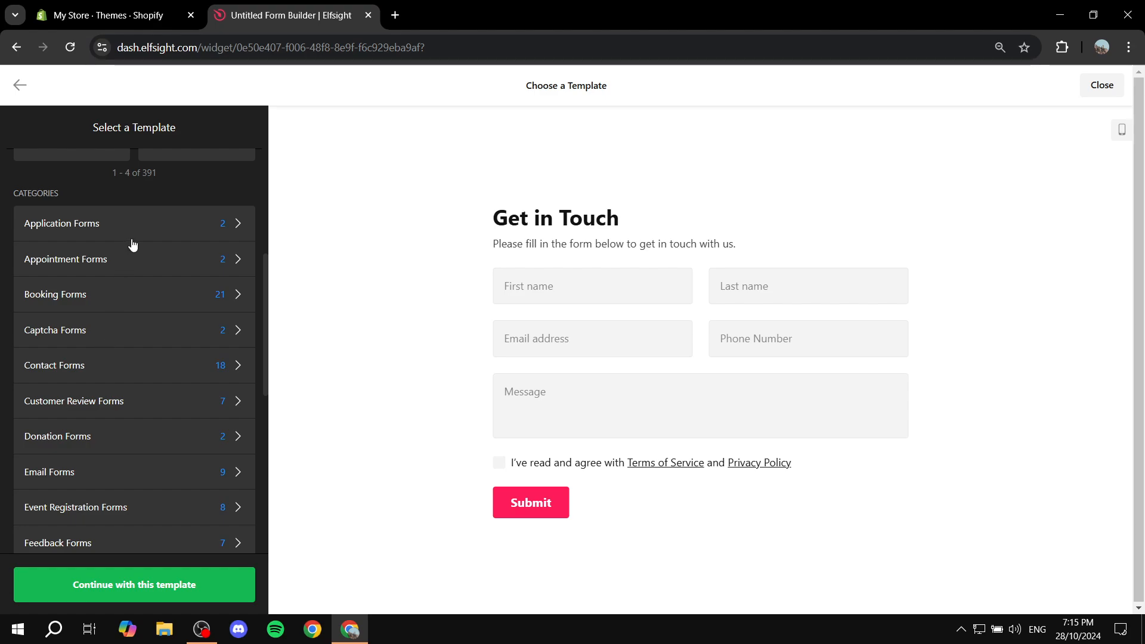
click(149, 364)
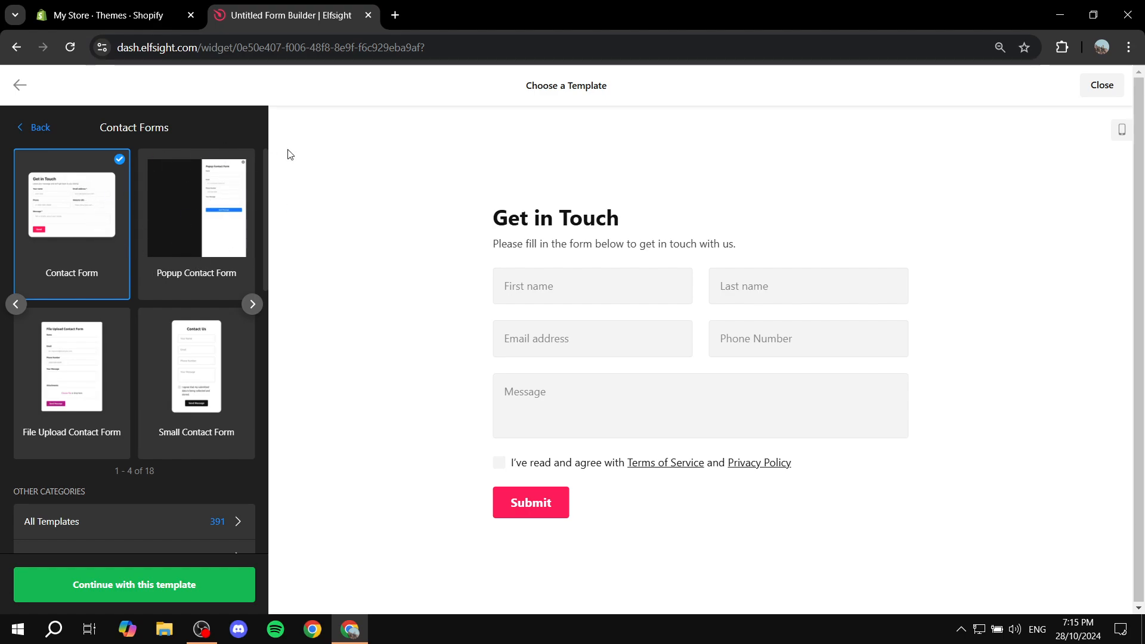
click(82, 394)
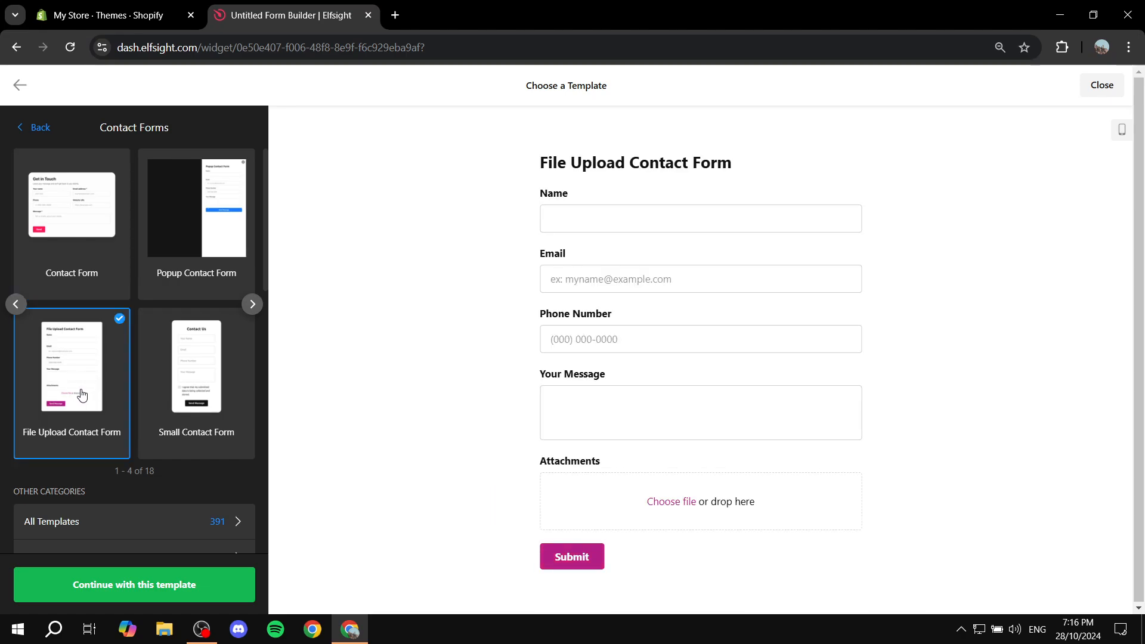
Check the attachment upload in the template preview without choosing a file, and continue with this template
drag(540, 203, 616, 187)
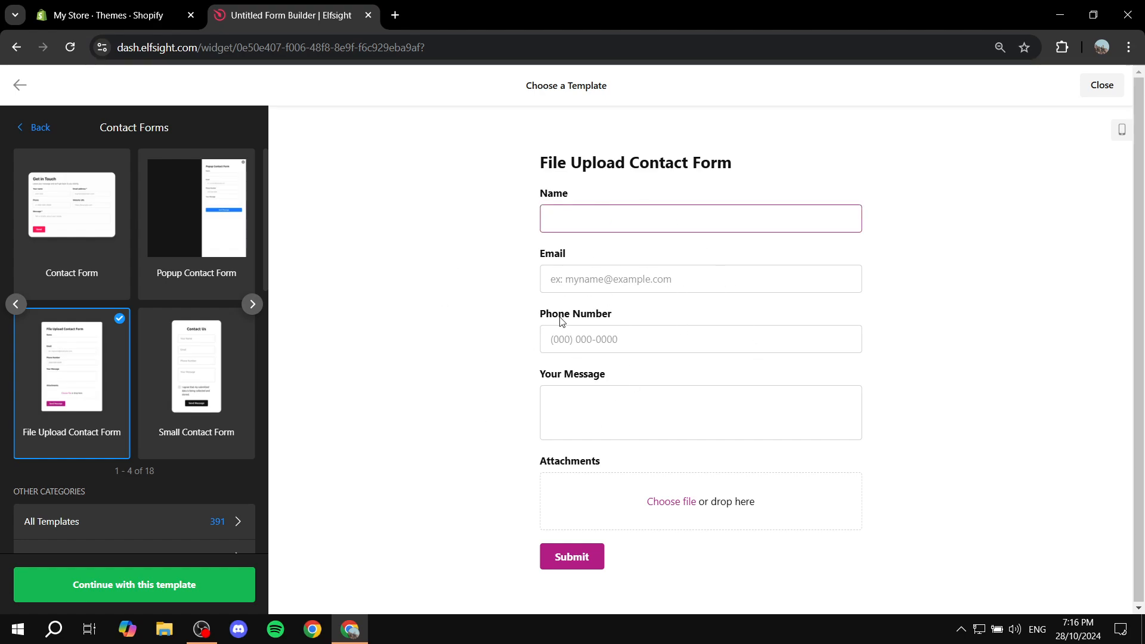
drag(519, 471, 674, 460)
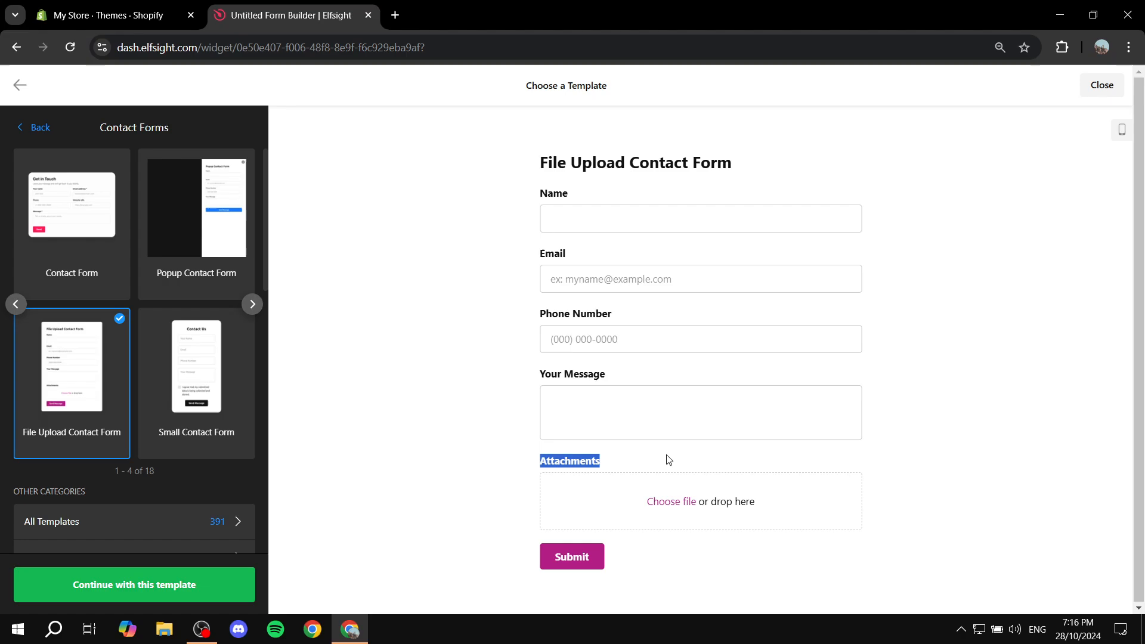
click(668, 457)
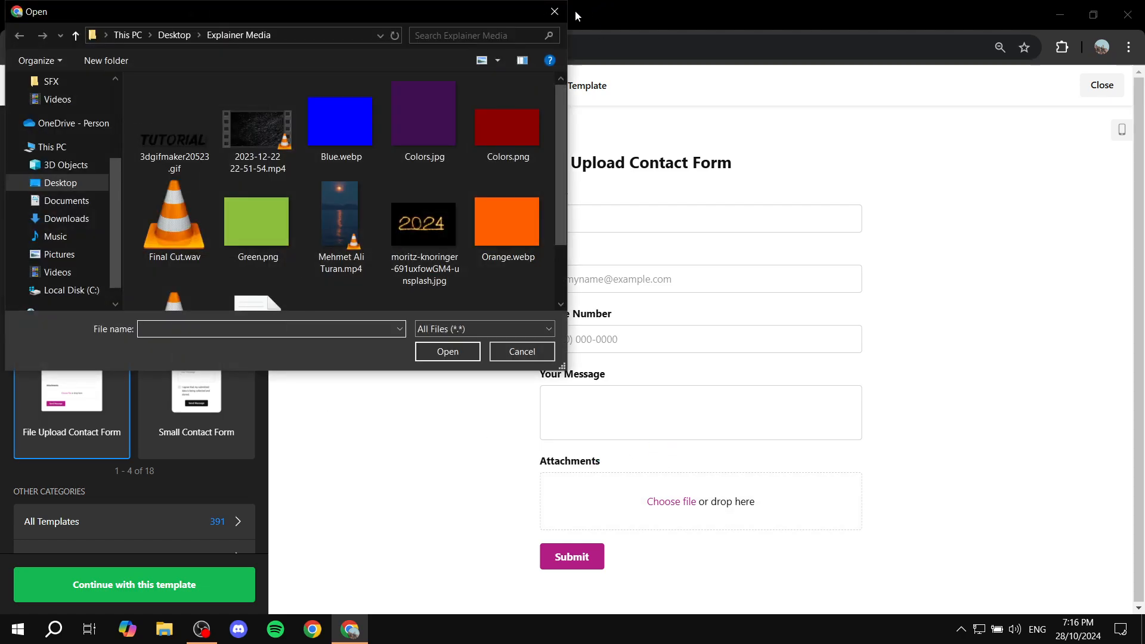
click(554, 12)
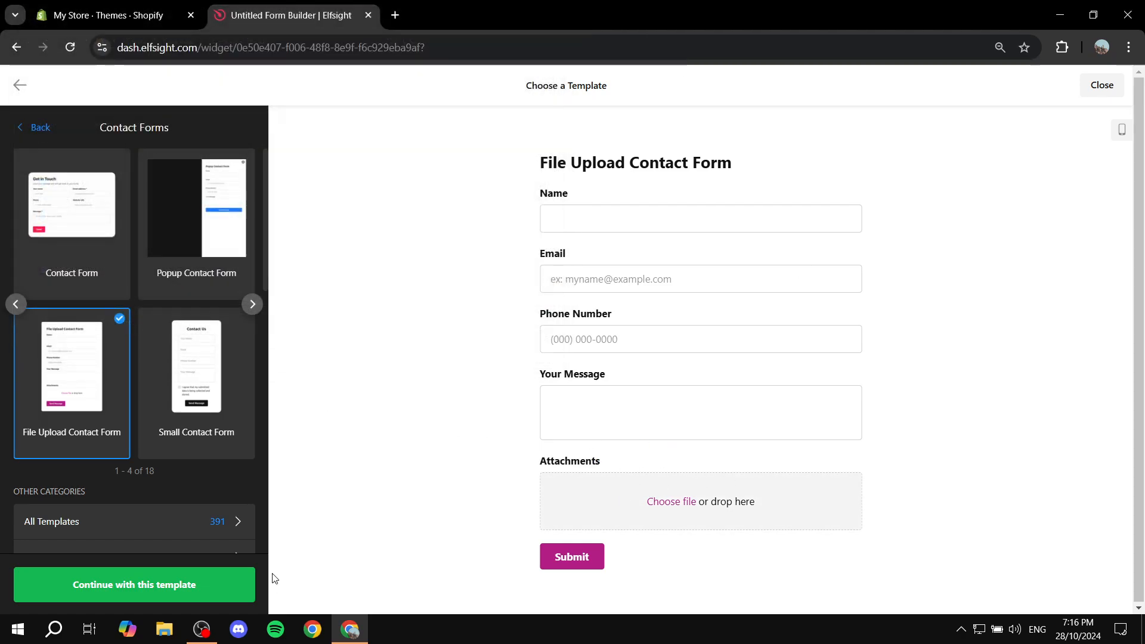
click(208, 587)
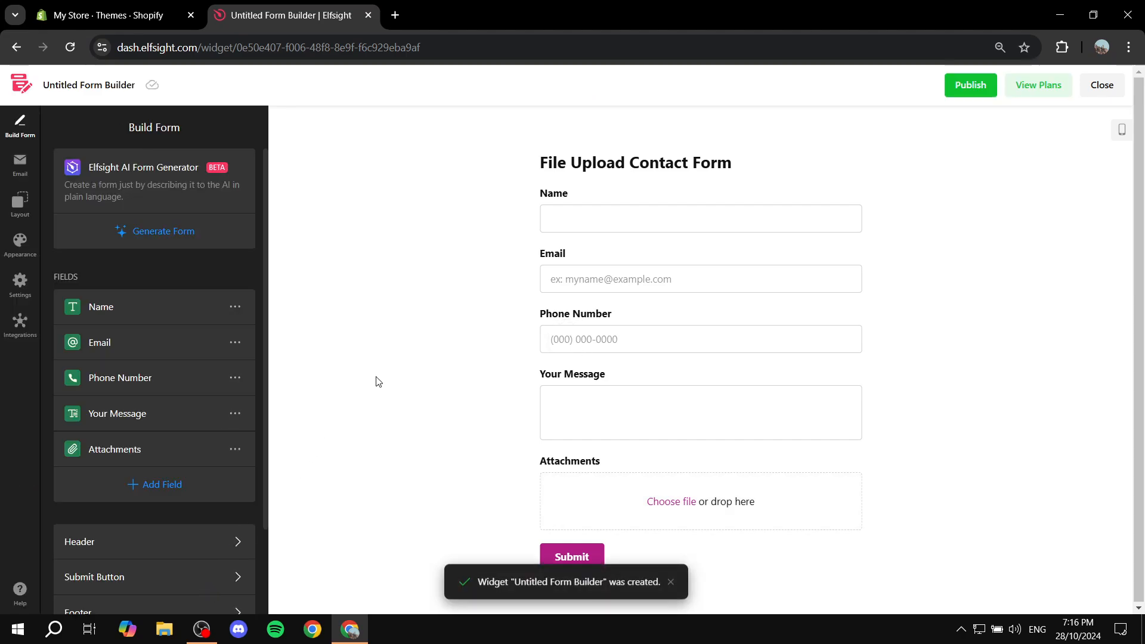
Remove the Phone Number field from the form
click(235, 413)
click(235, 413)
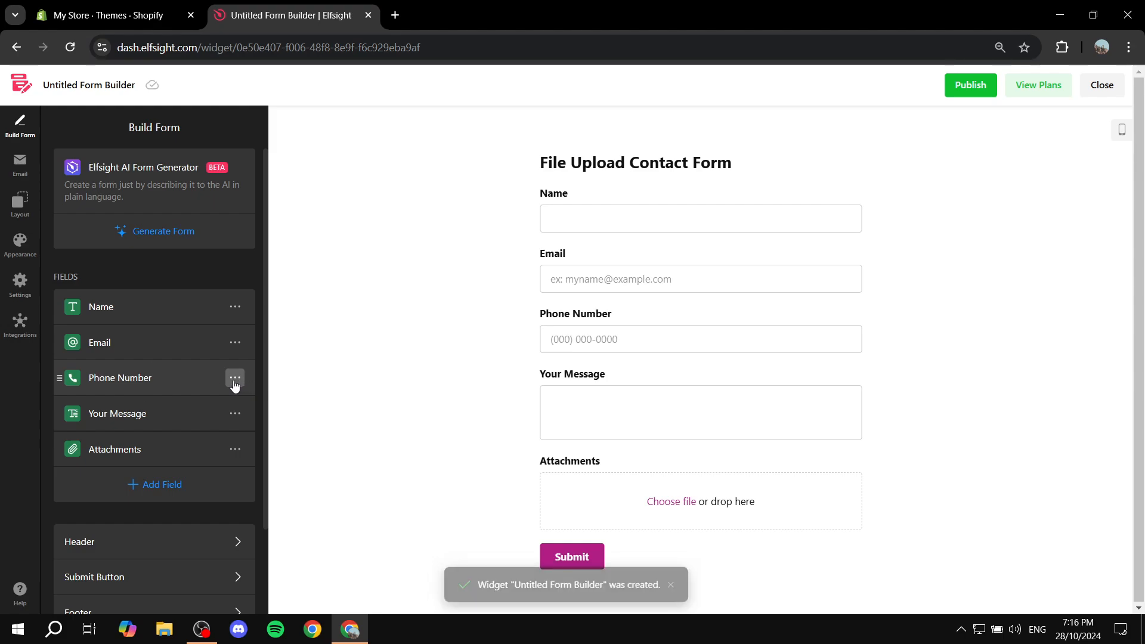
click(236, 379)
click(247, 451)
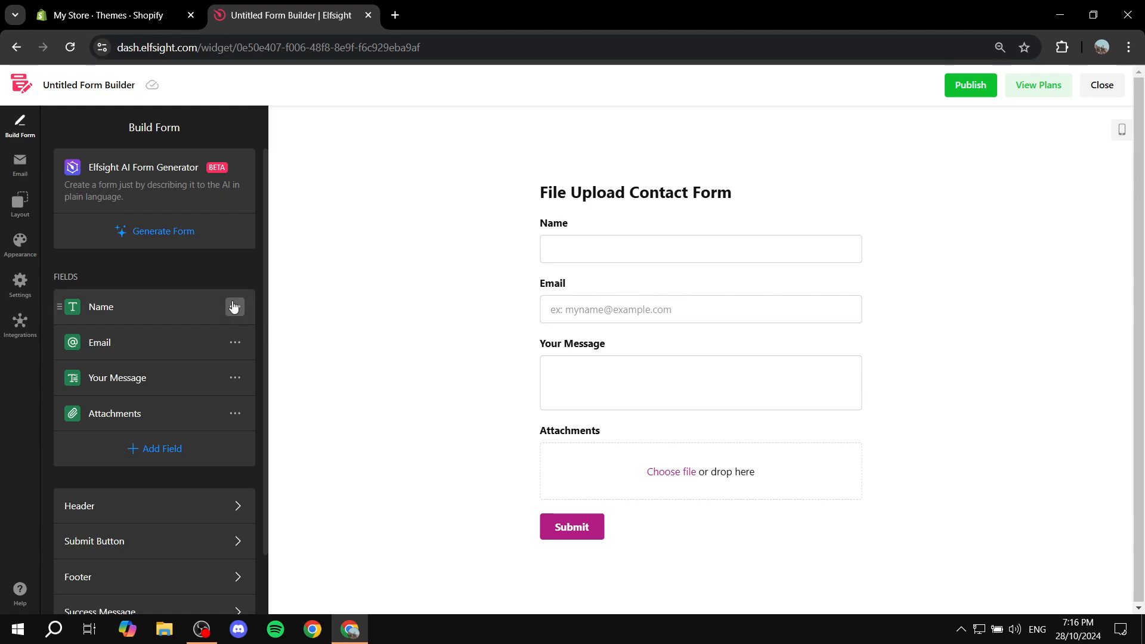
Make the Name field required and return to the form's field list
click(108, 310)
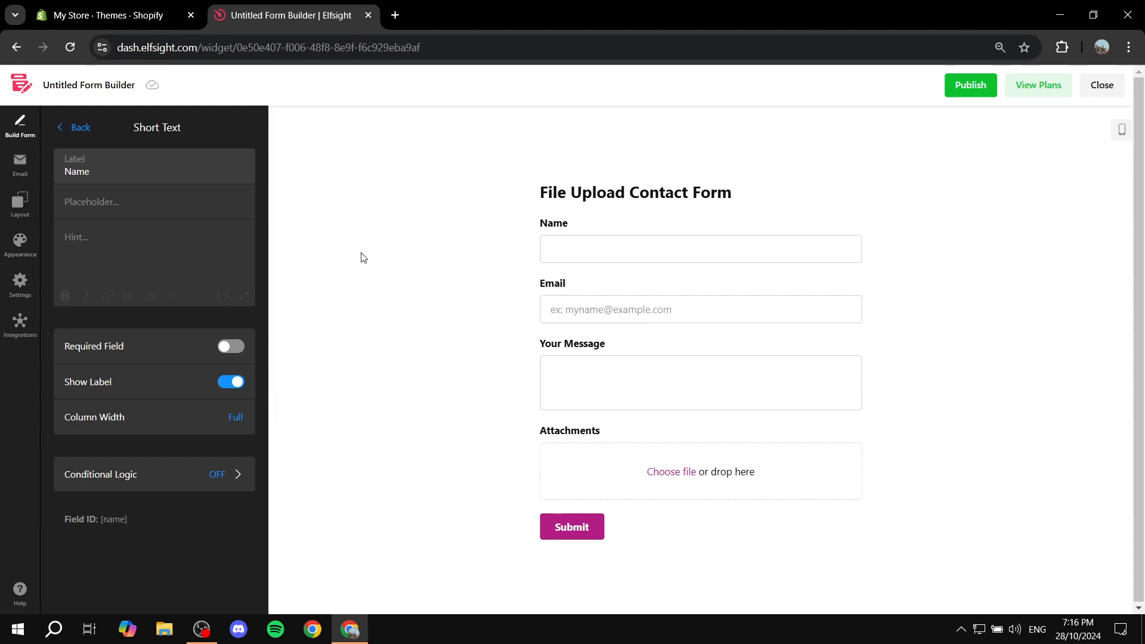
click(232, 348)
click(71, 127)
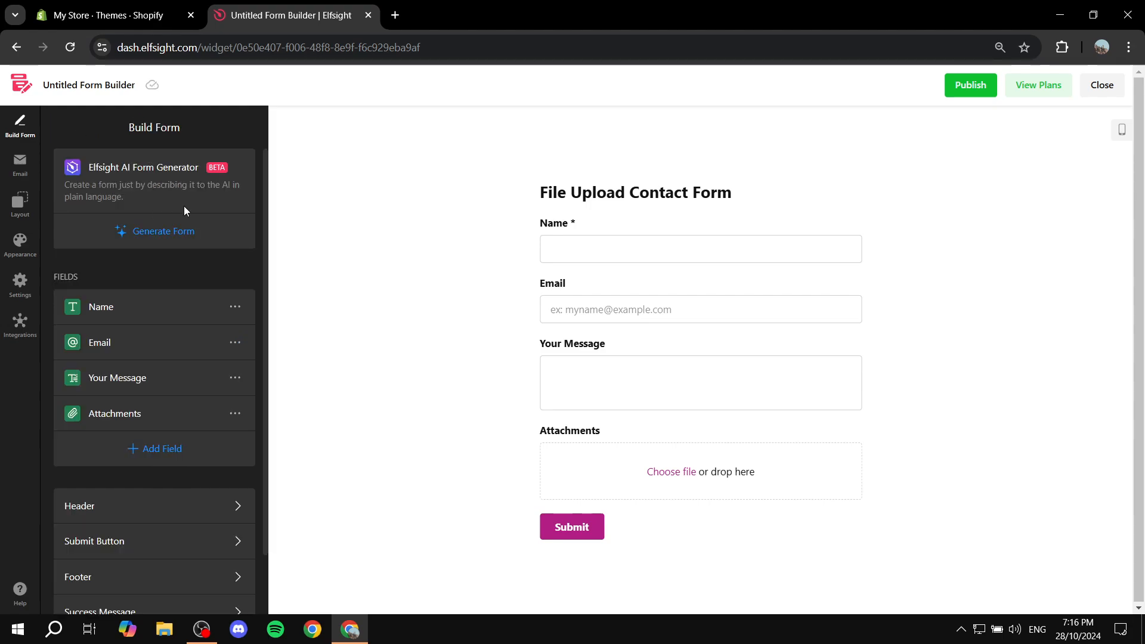
Set the form's accent color to bright green
click(20, 241)
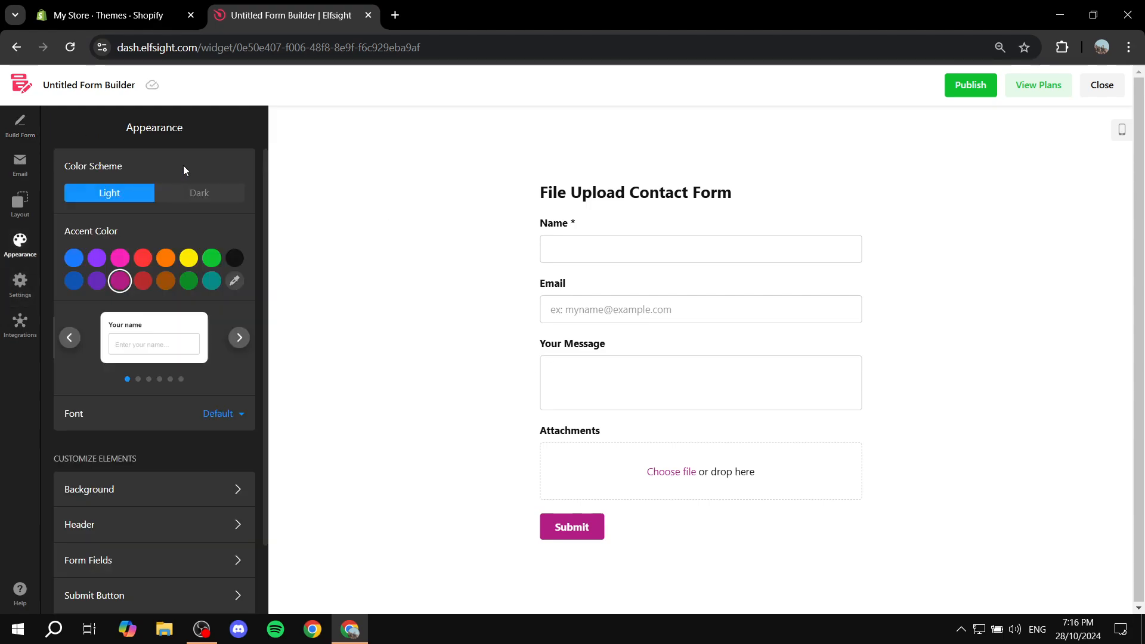
click(191, 258)
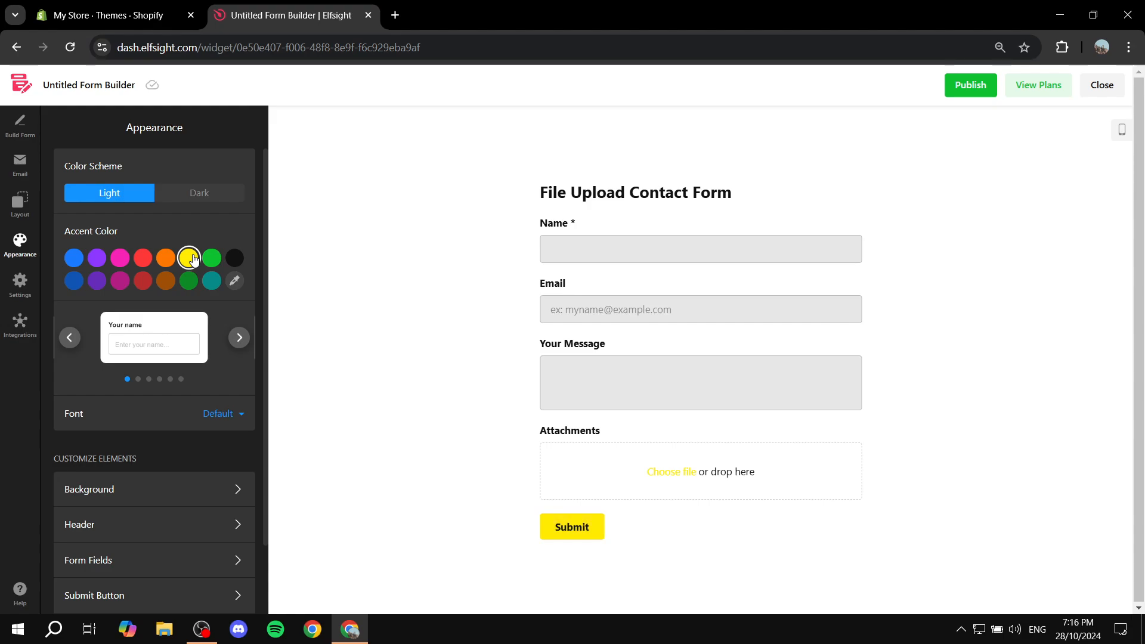
click(211, 258)
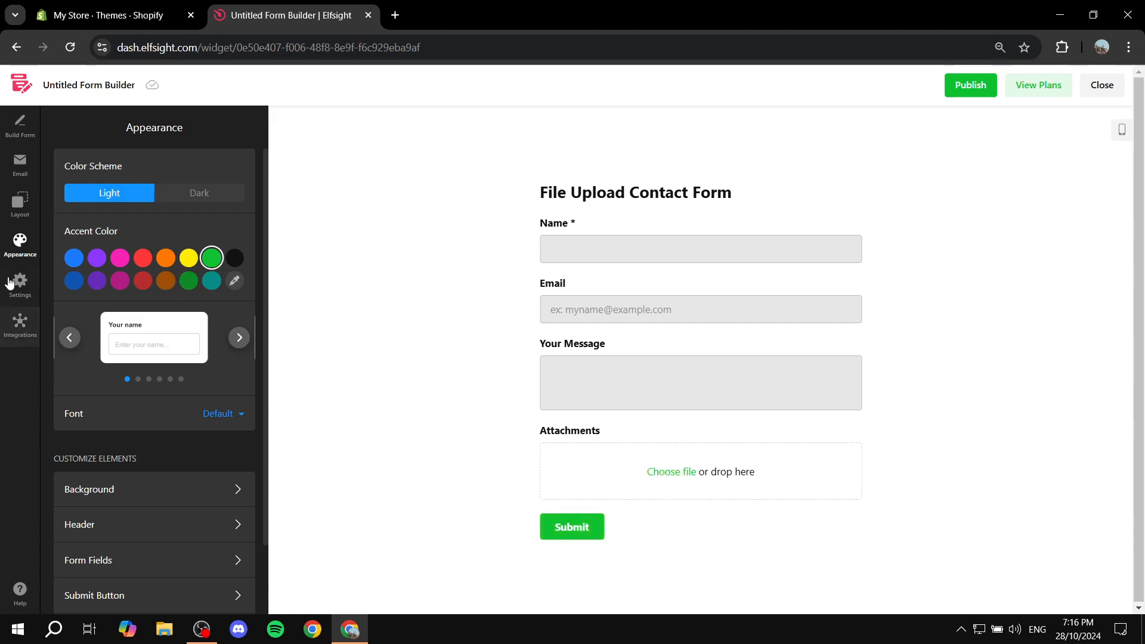
Try limiting the Attachments field to specified file types with an added blank extension, and set the allowed types back to Any
click(19, 124)
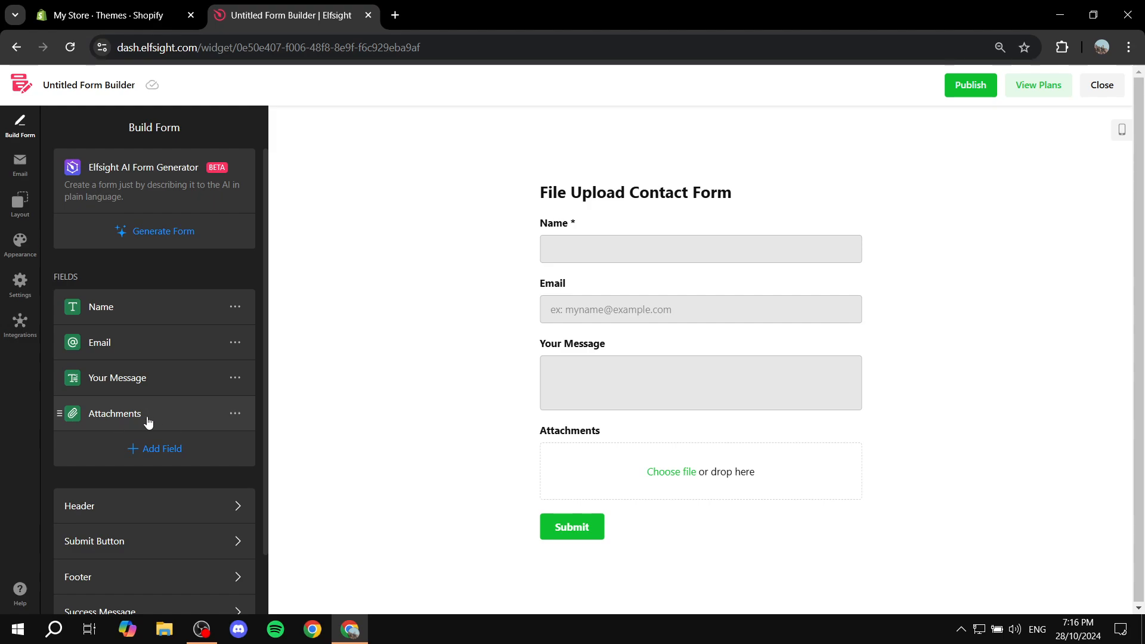
click(200, 415)
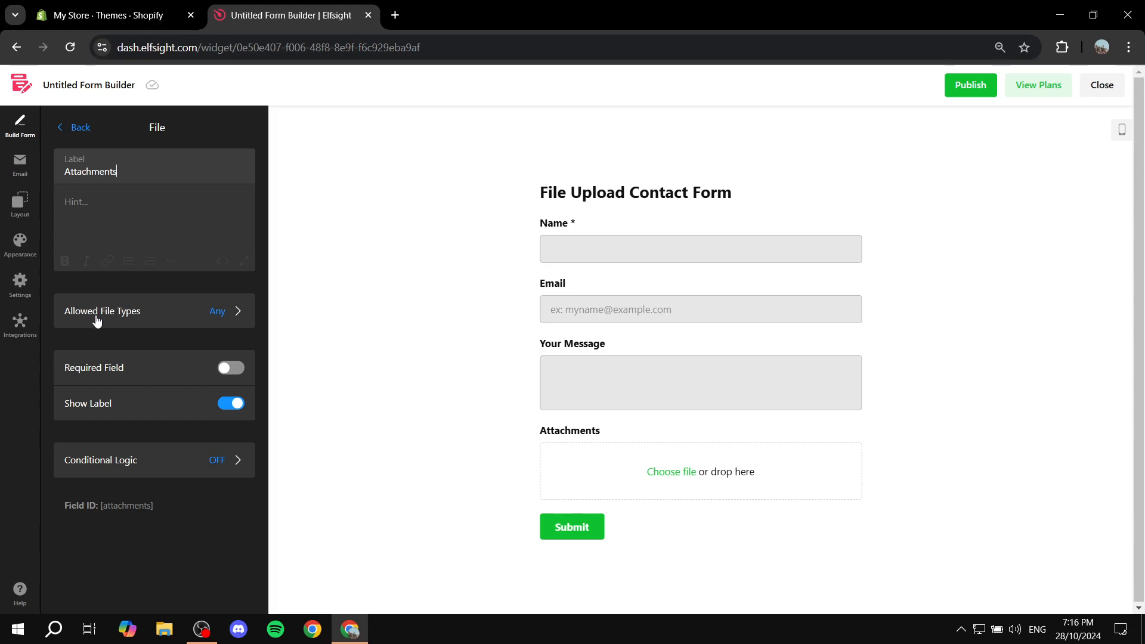
click(217, 313)
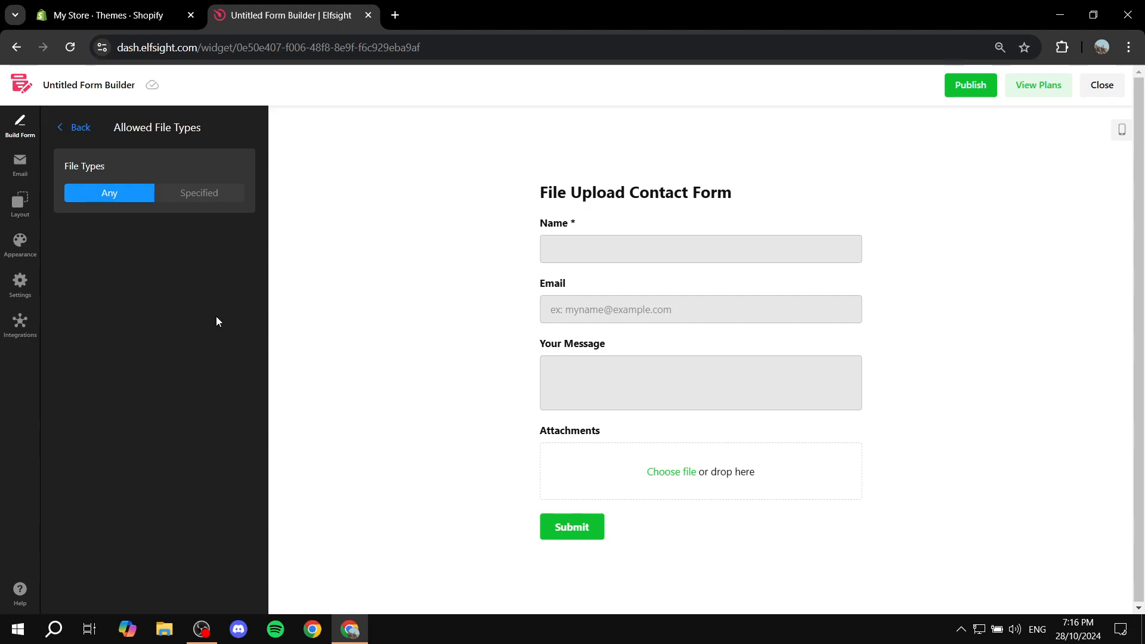
click(221, 203)
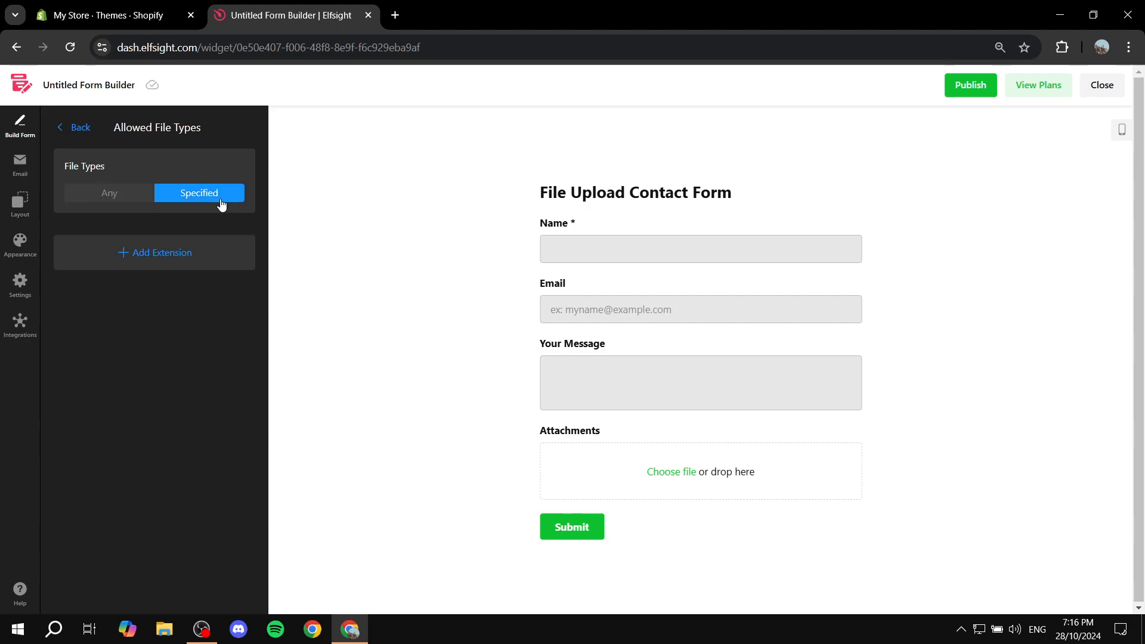
click(212, 239)
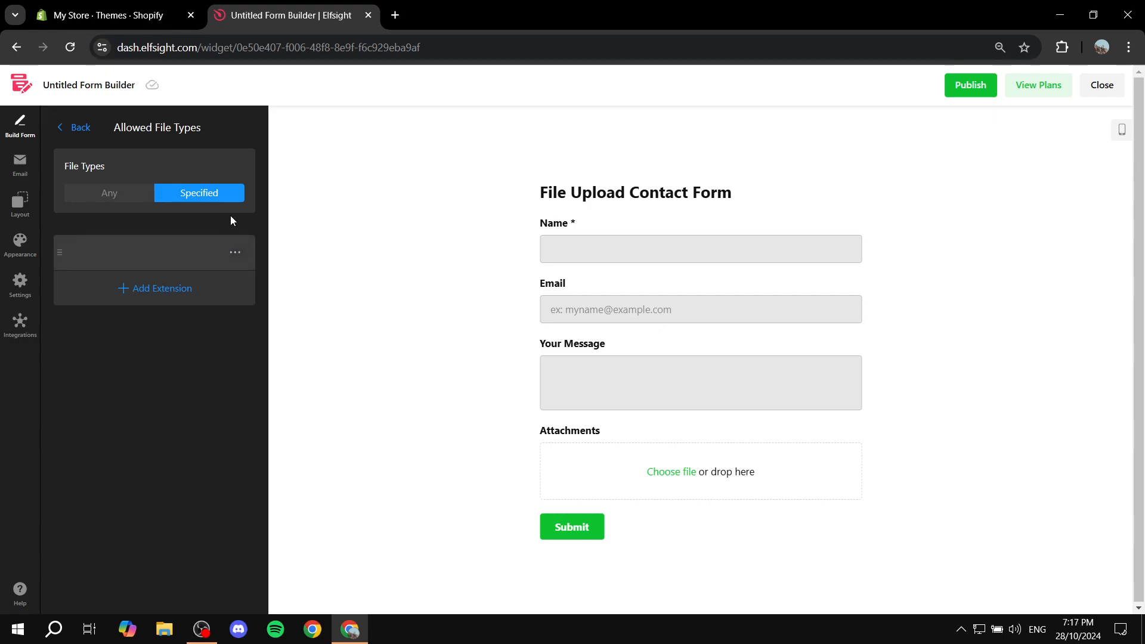
click(110, 195)
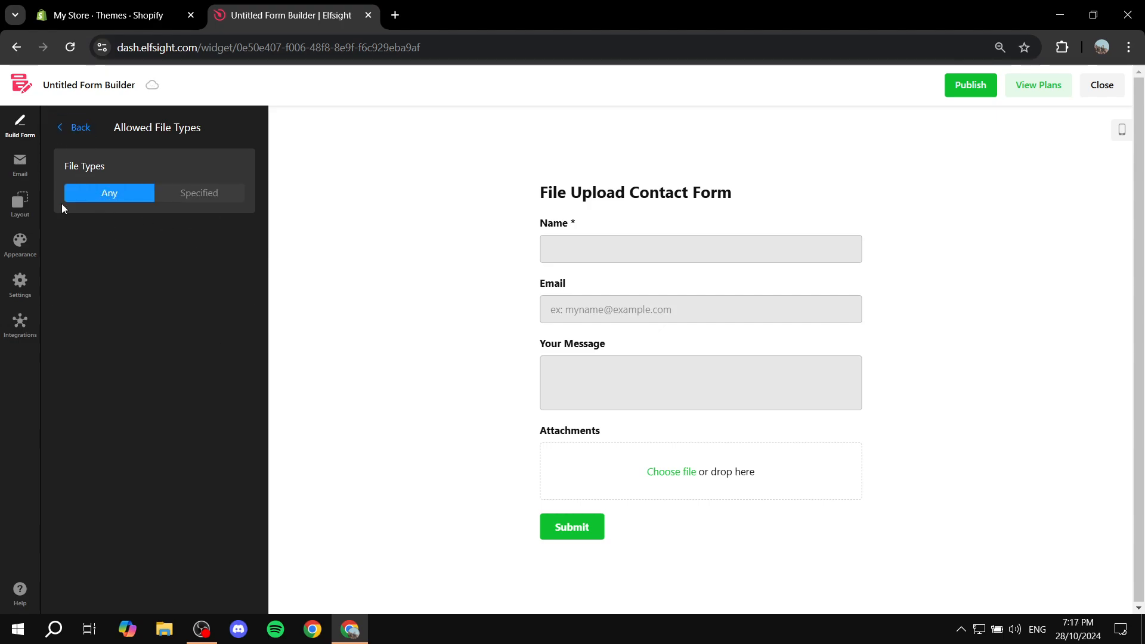
click(83, 127)
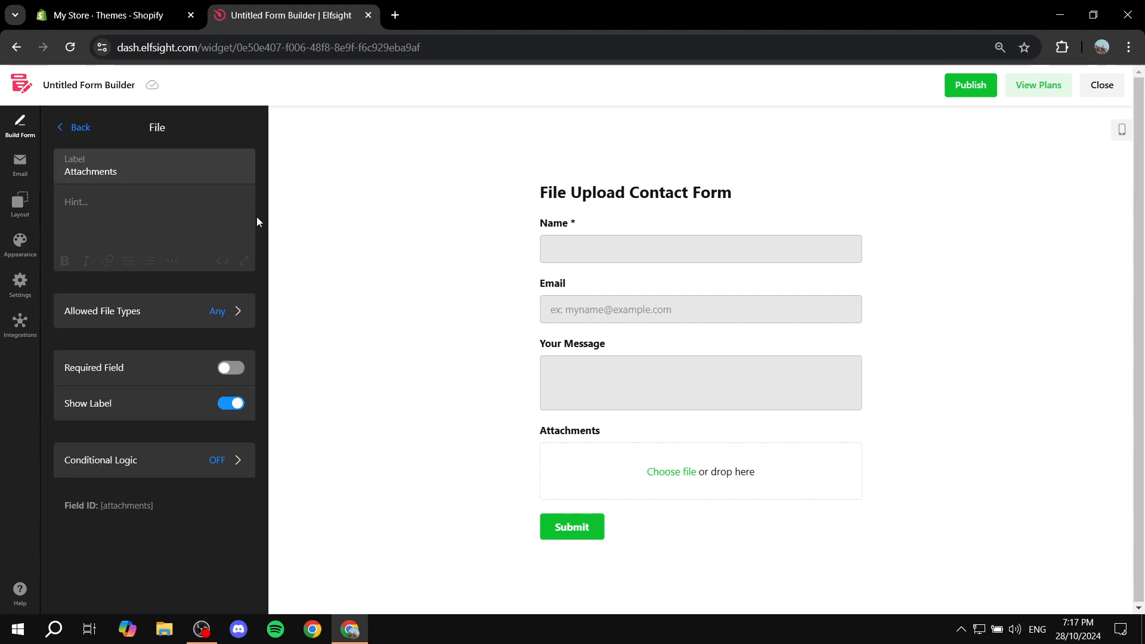
Make the Attachments field required and publish the form changes
click(228, 369)
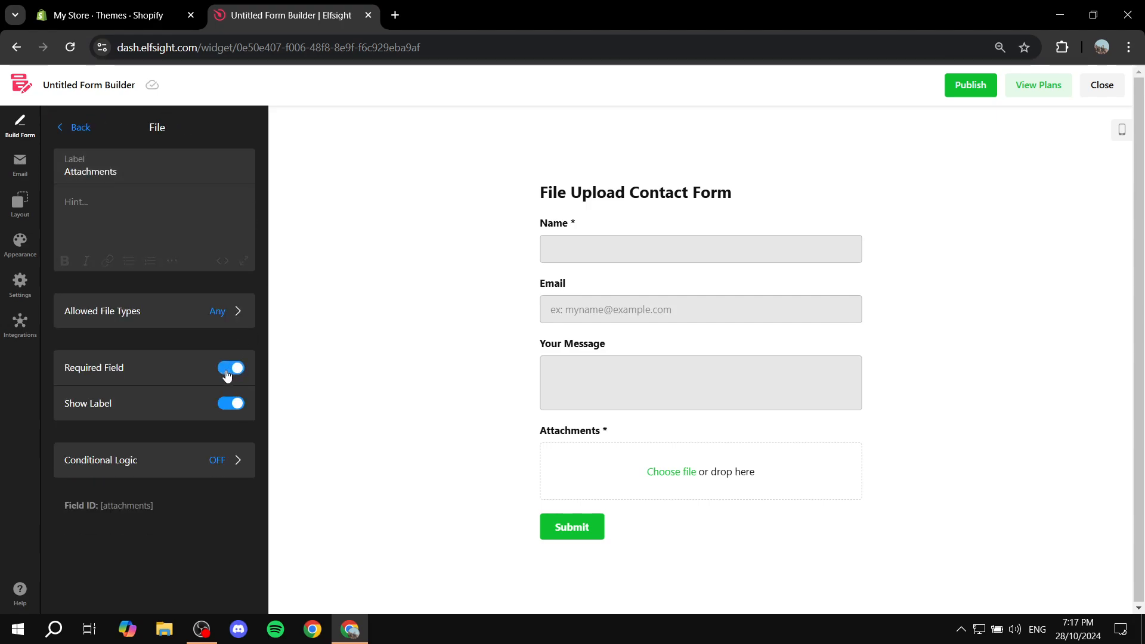
click(67, 128)
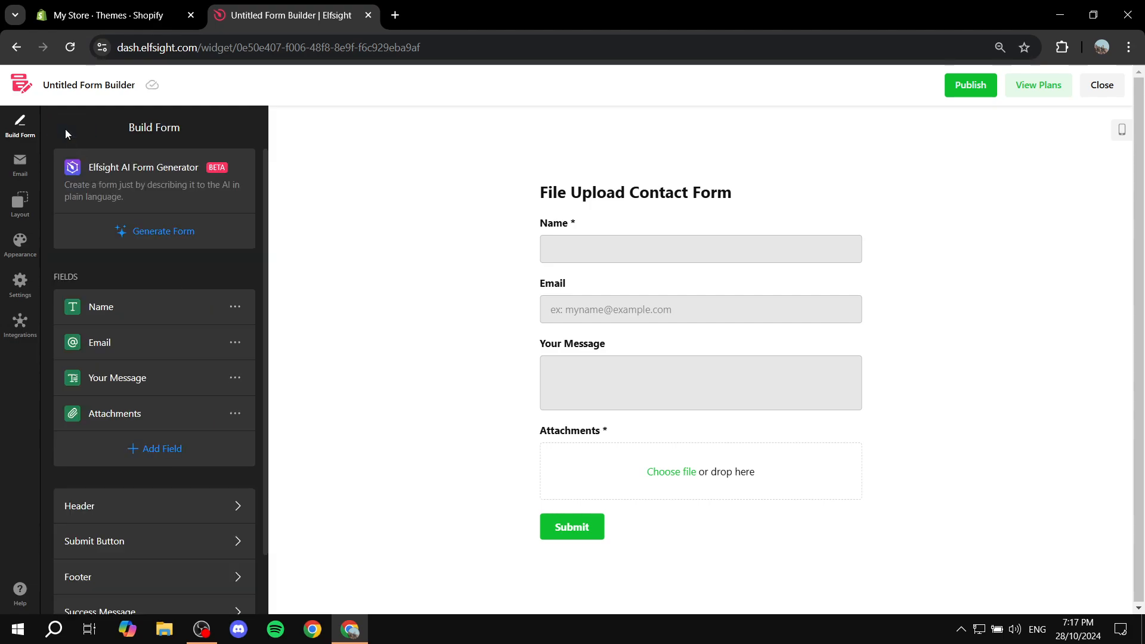
click(971, 92)
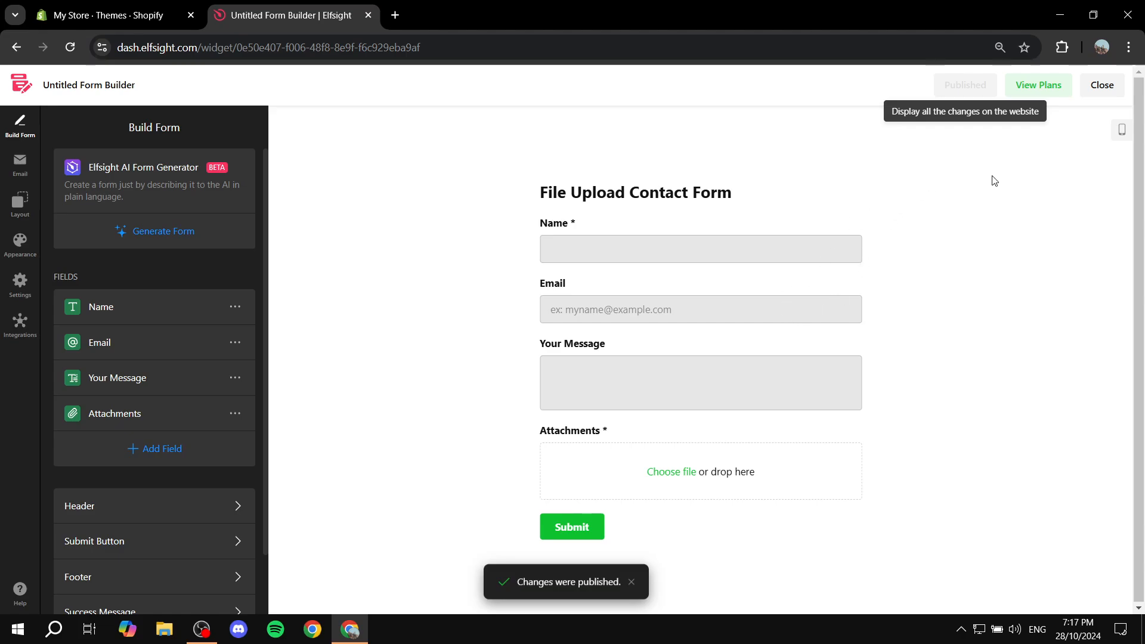
Review the Form Builder subscription plans and return to the form editor
click(1036, 85)
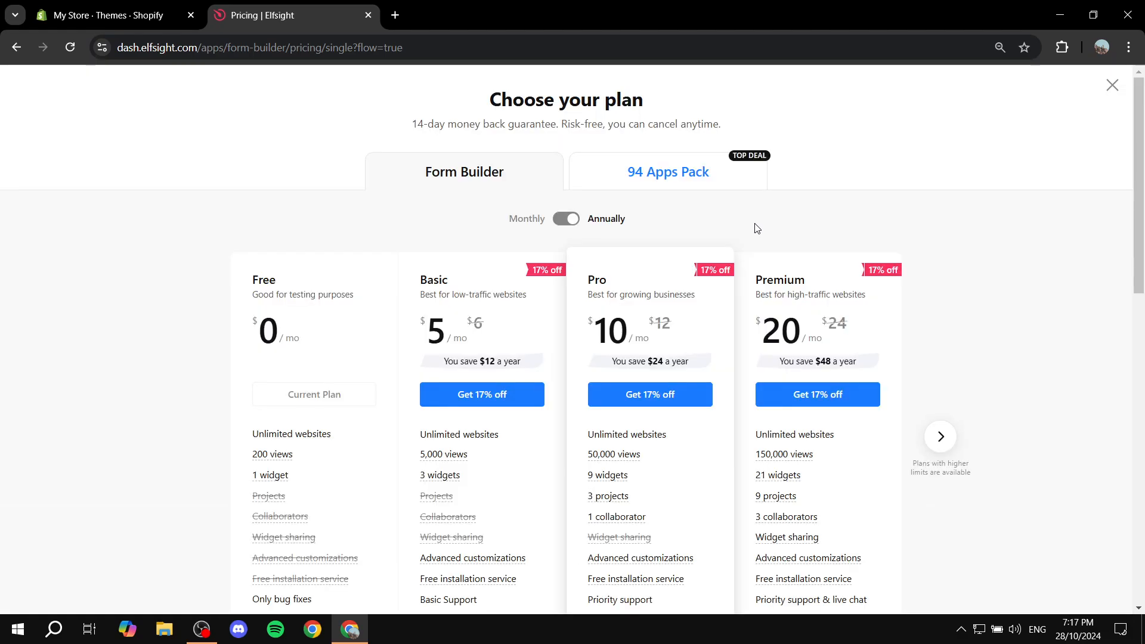
scroll(756, 228, down, 1)
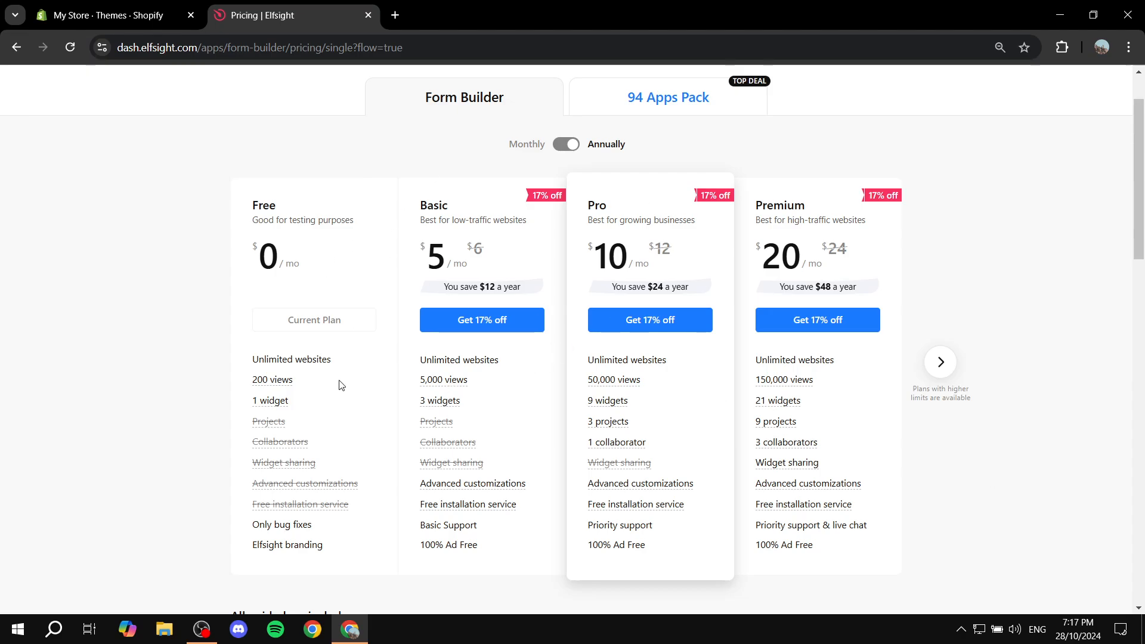
scroll(557, 230, up, 1)
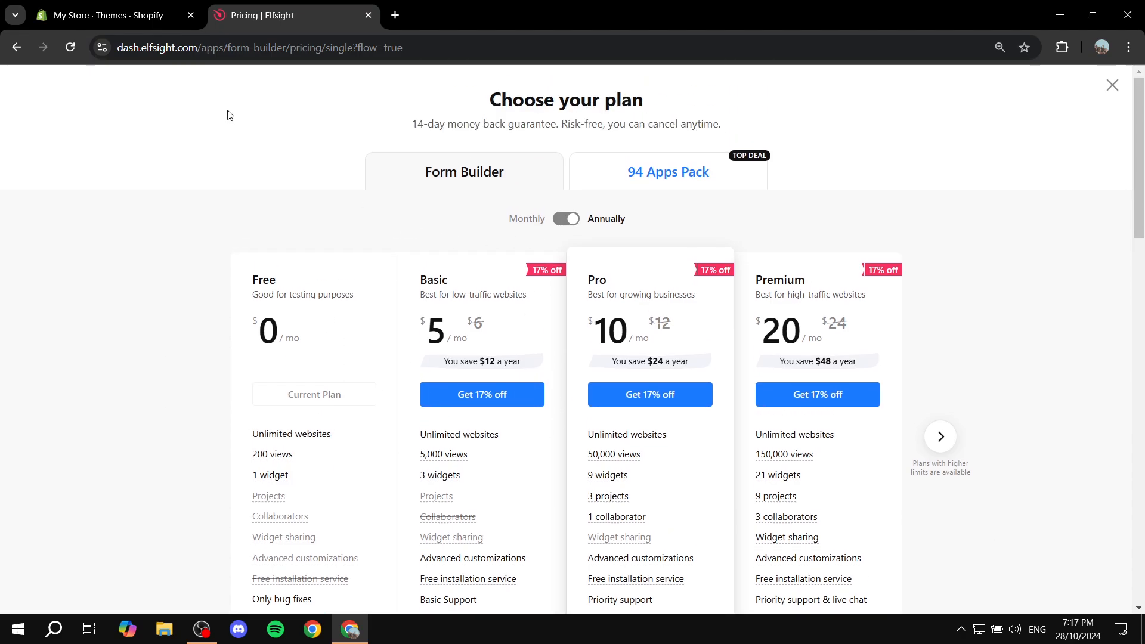
click(16, 48)
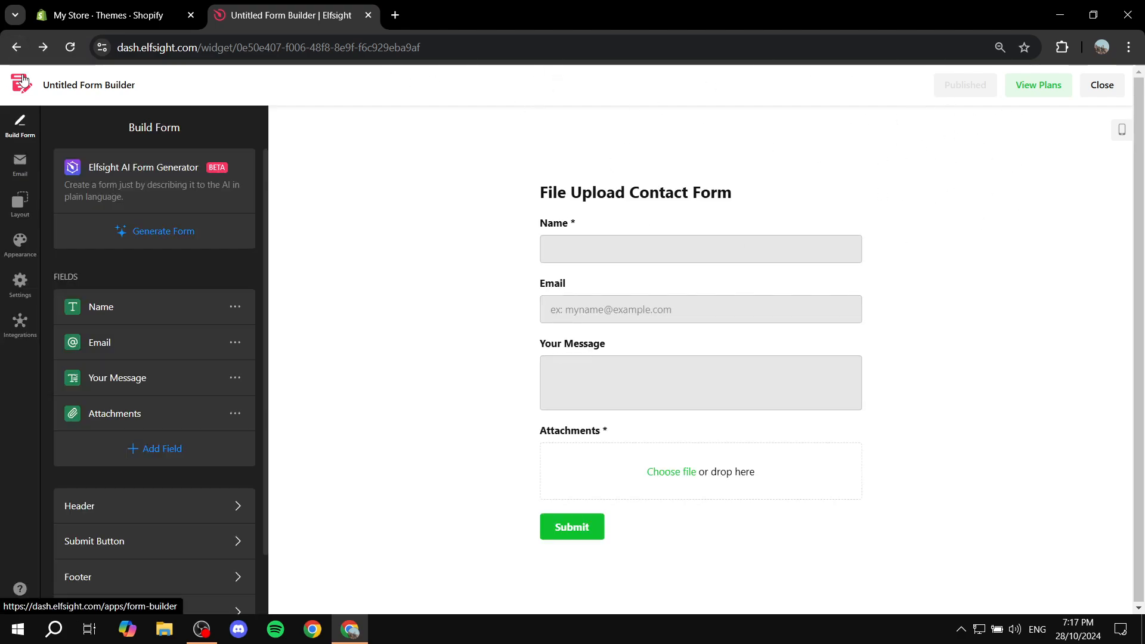
Leave the editor for the Form Builder widget list and copy the untitled form's embed code
click(27, 93)
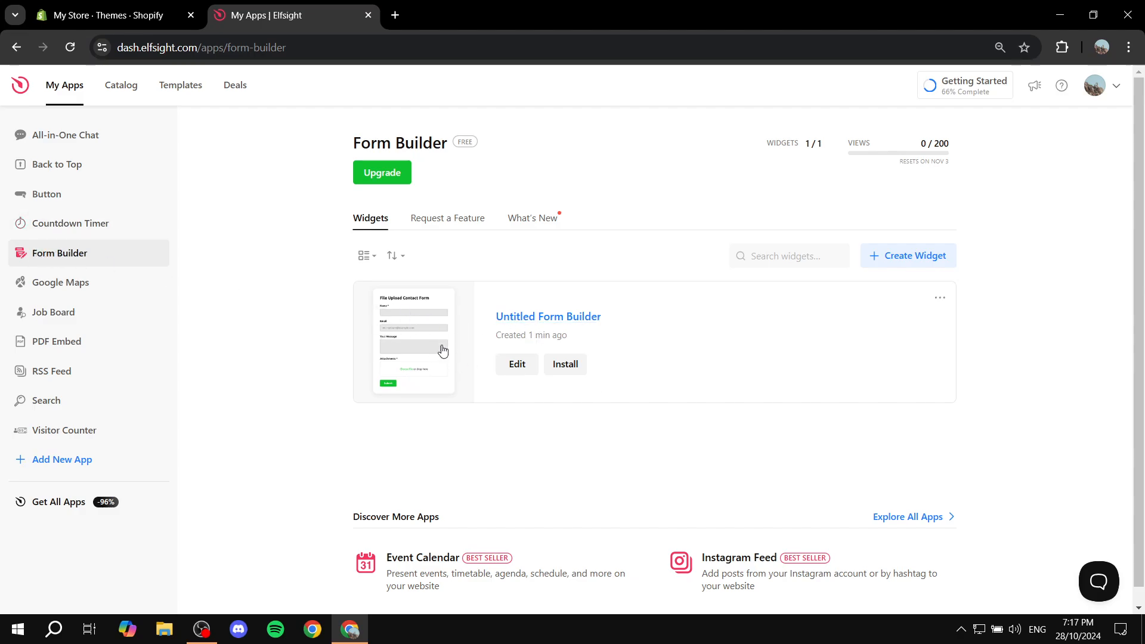
click(583, 374)
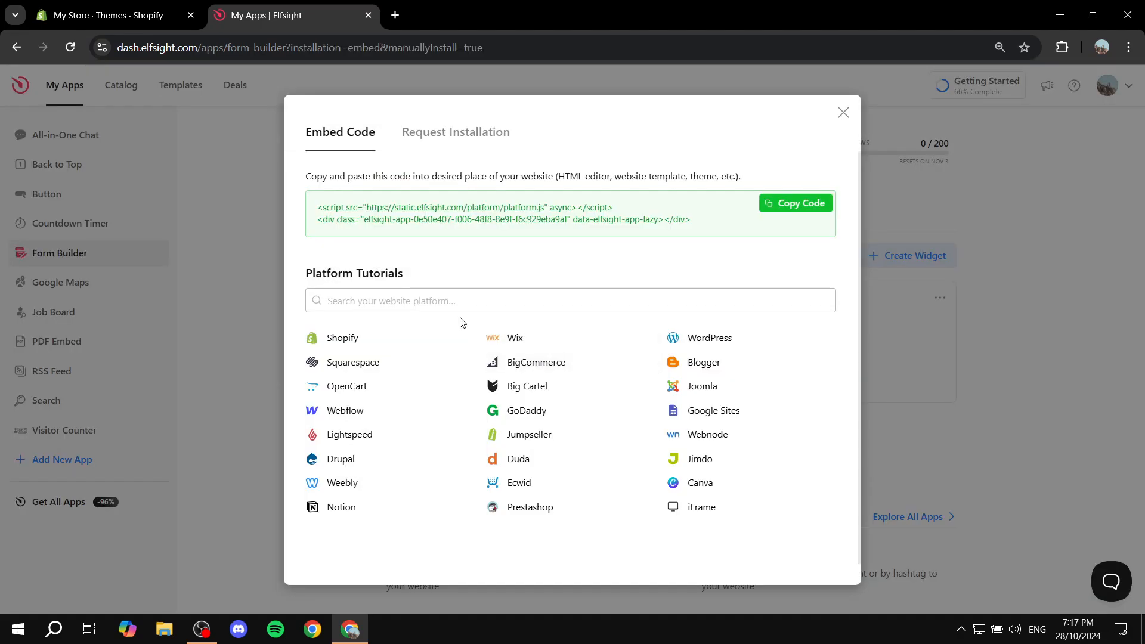
click(799, 206)
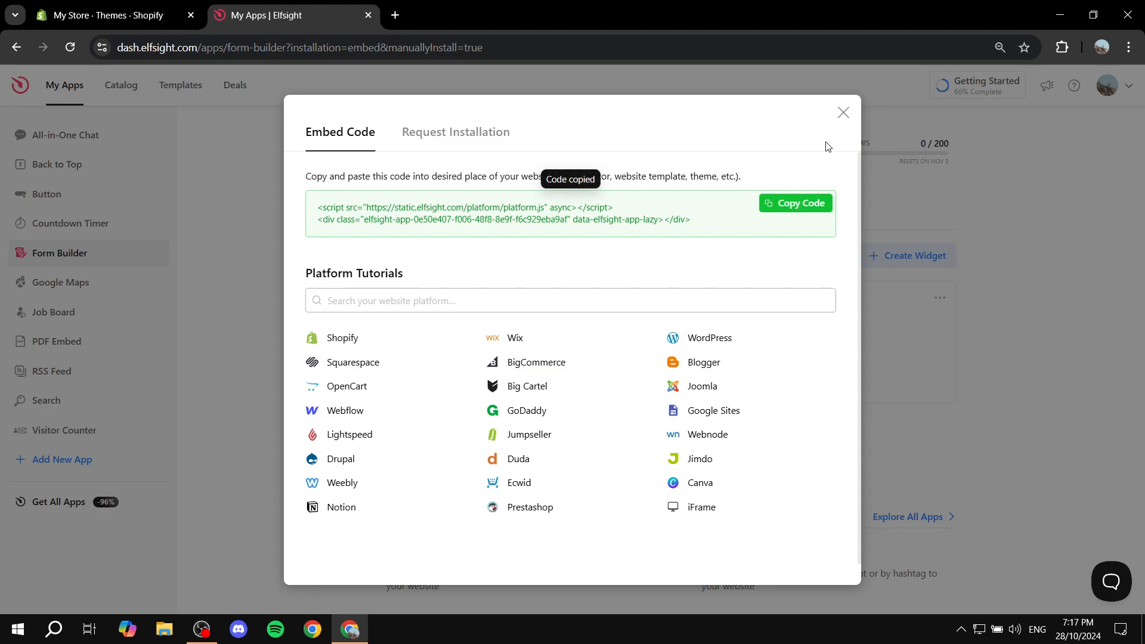
click(843, 116)
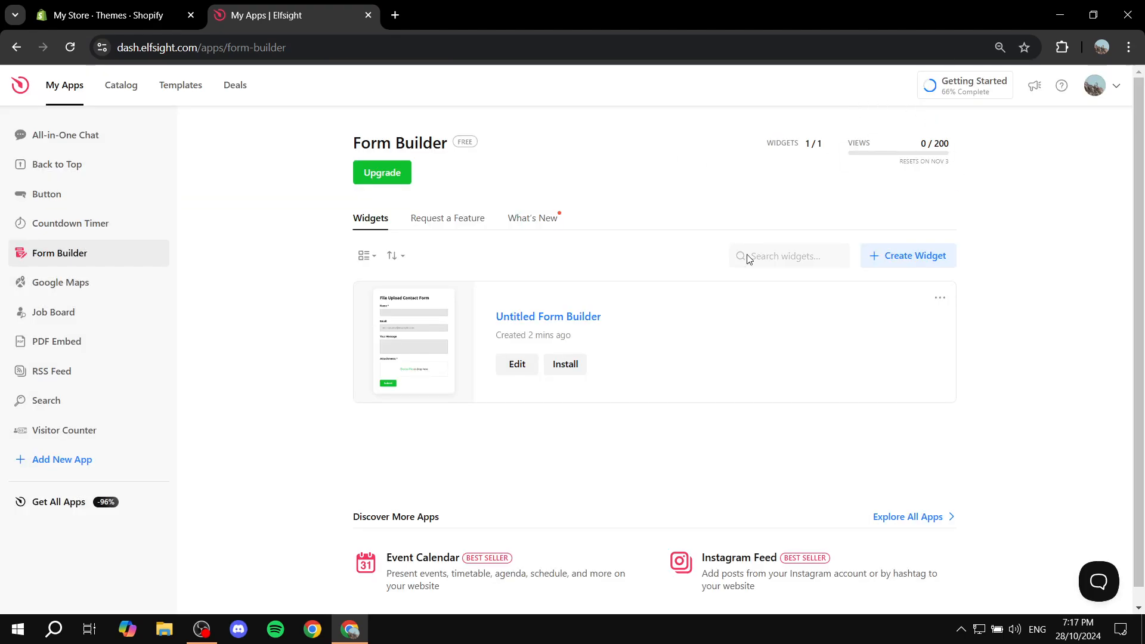
Switch to the Shopify admin and add a new online store page titled "Form with Upload file"
click(141, 5)
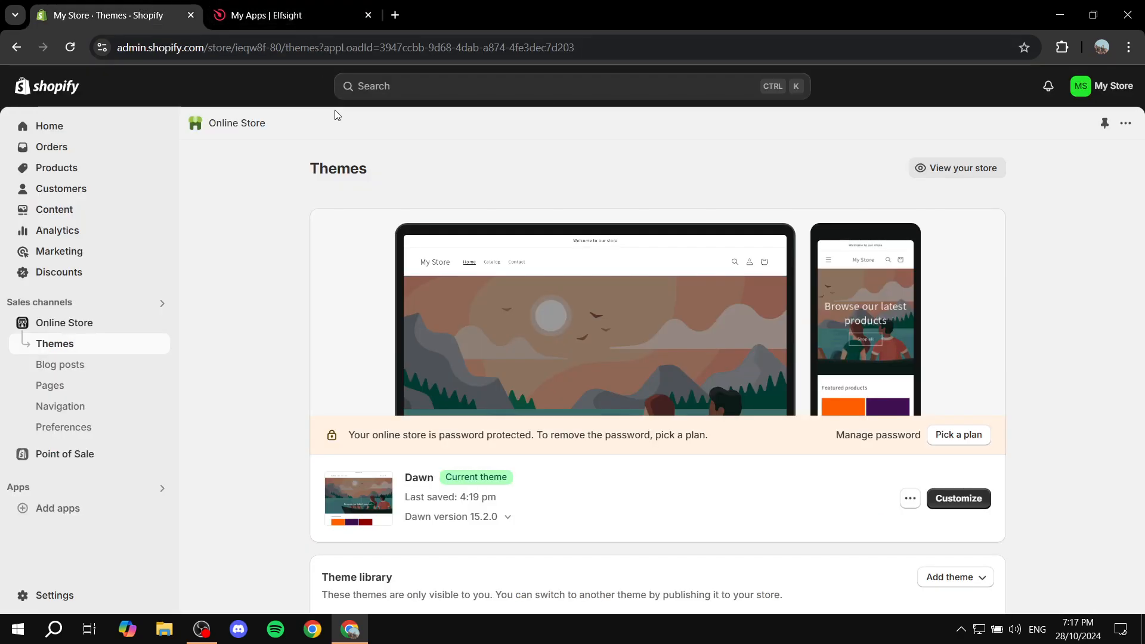
click(45, 385)
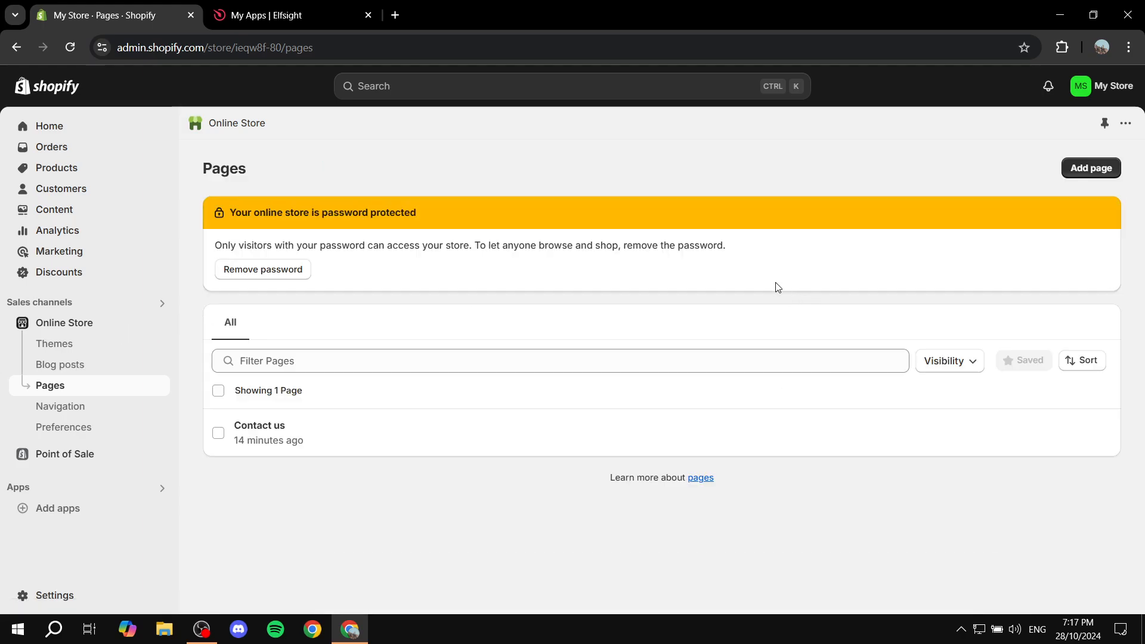
click(1090, 168)
click(417, 236)
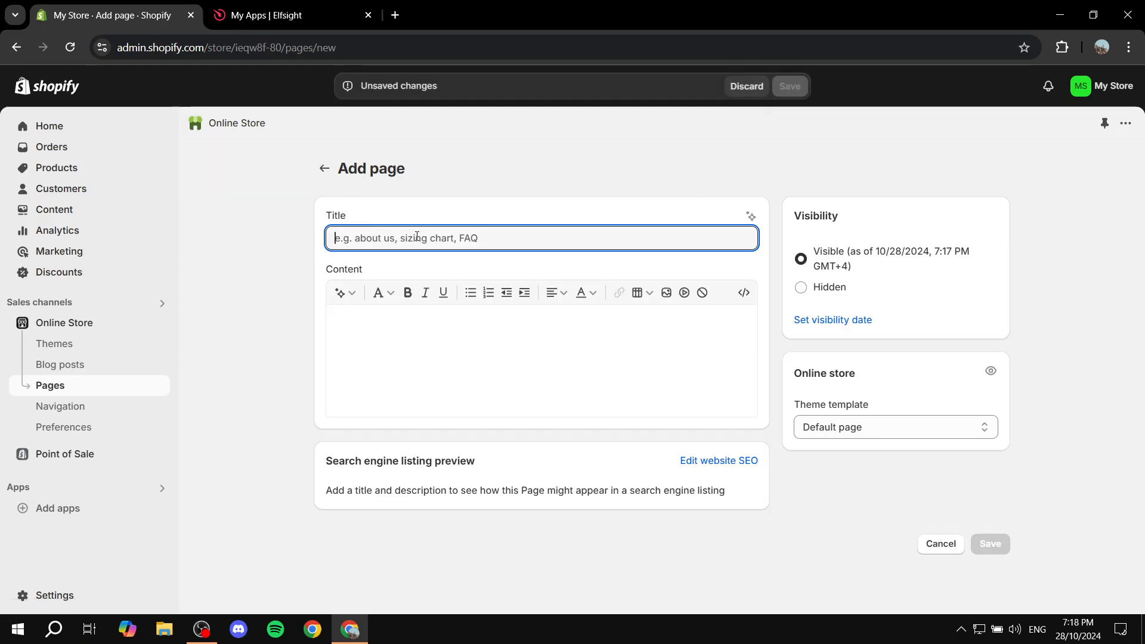
text(Form with )
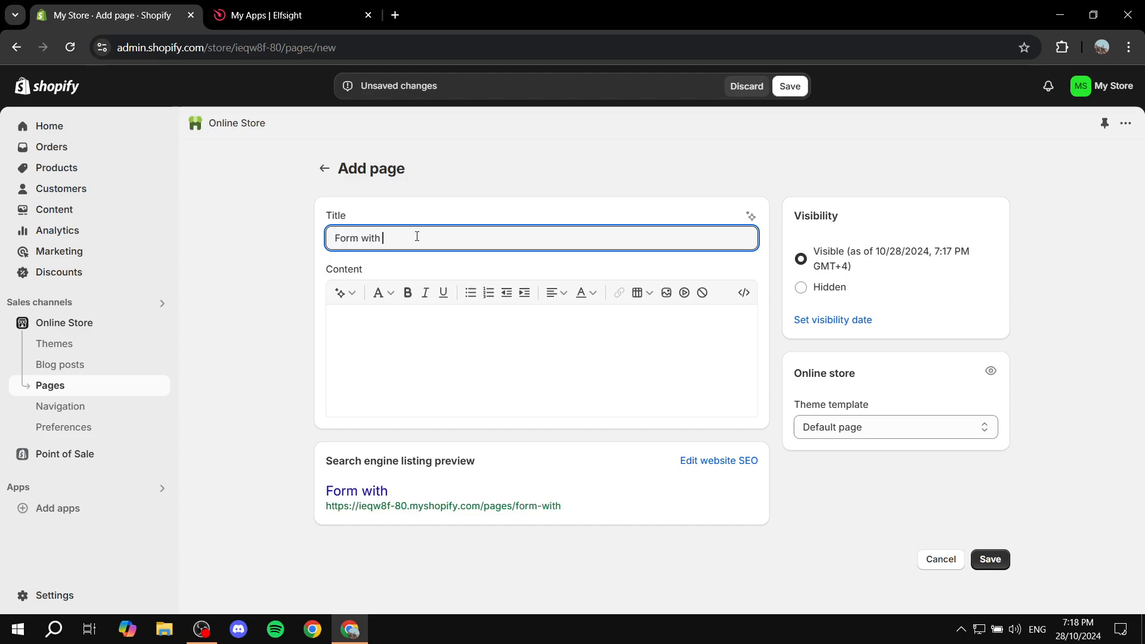
text(Upload file)
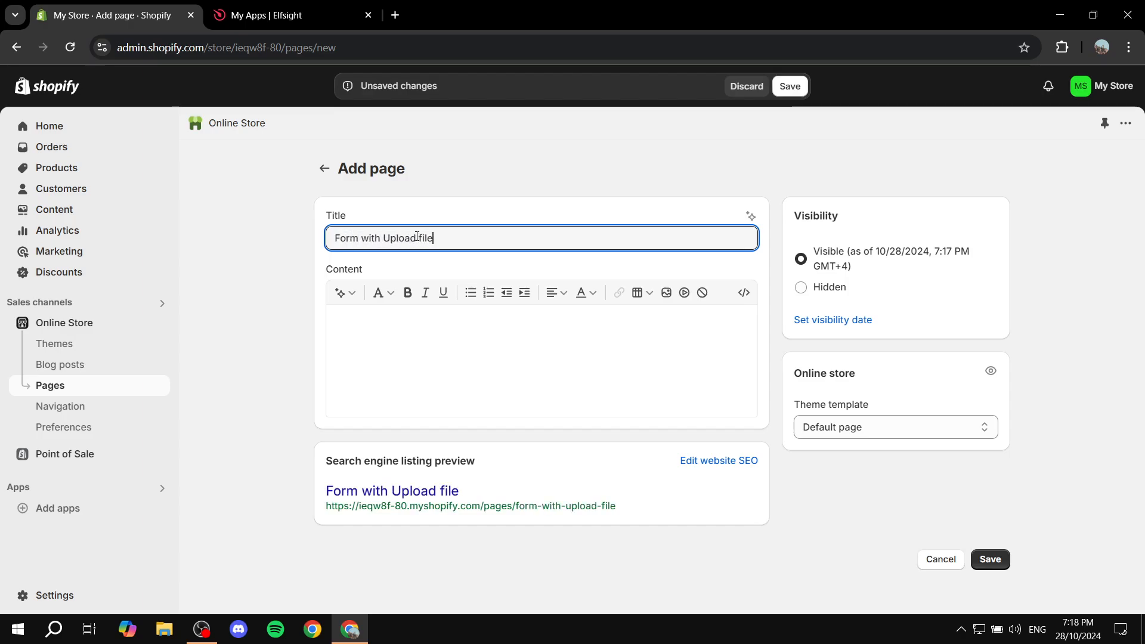
Paste the copied Elfsight embed code into the page content as HTML and save the page
click(516, 340)
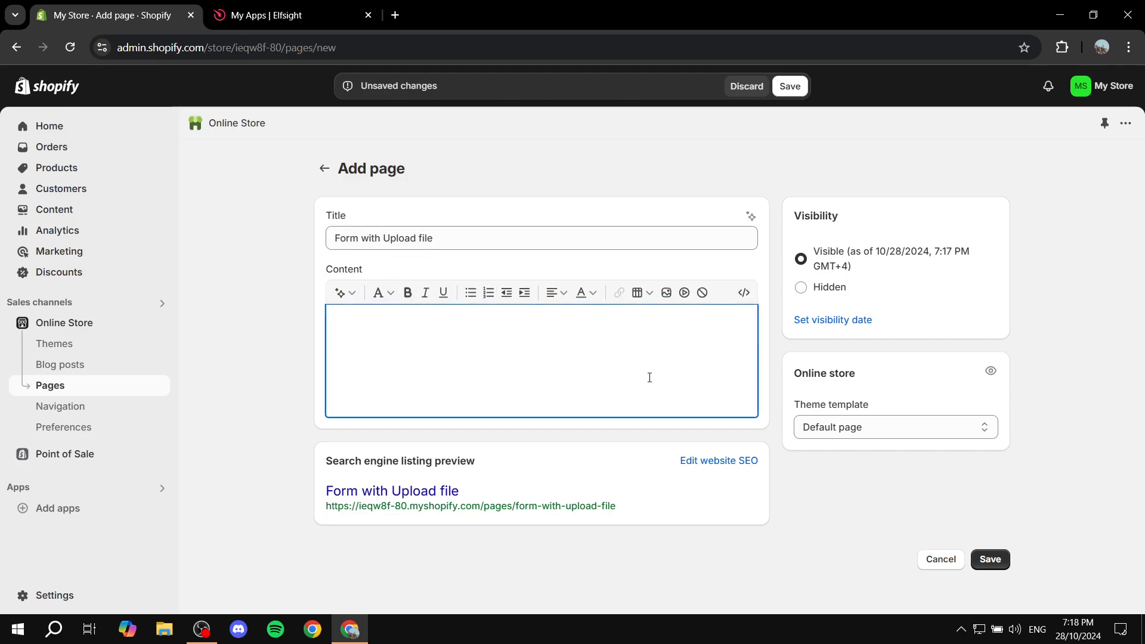
click(745, 293)
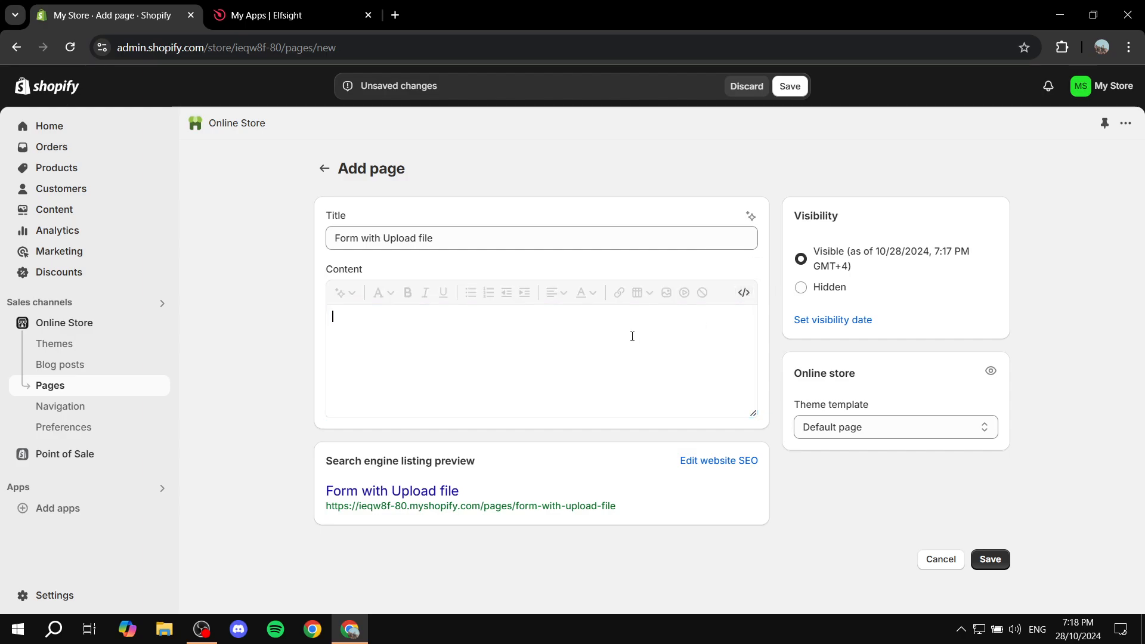
key(ctrl+v)
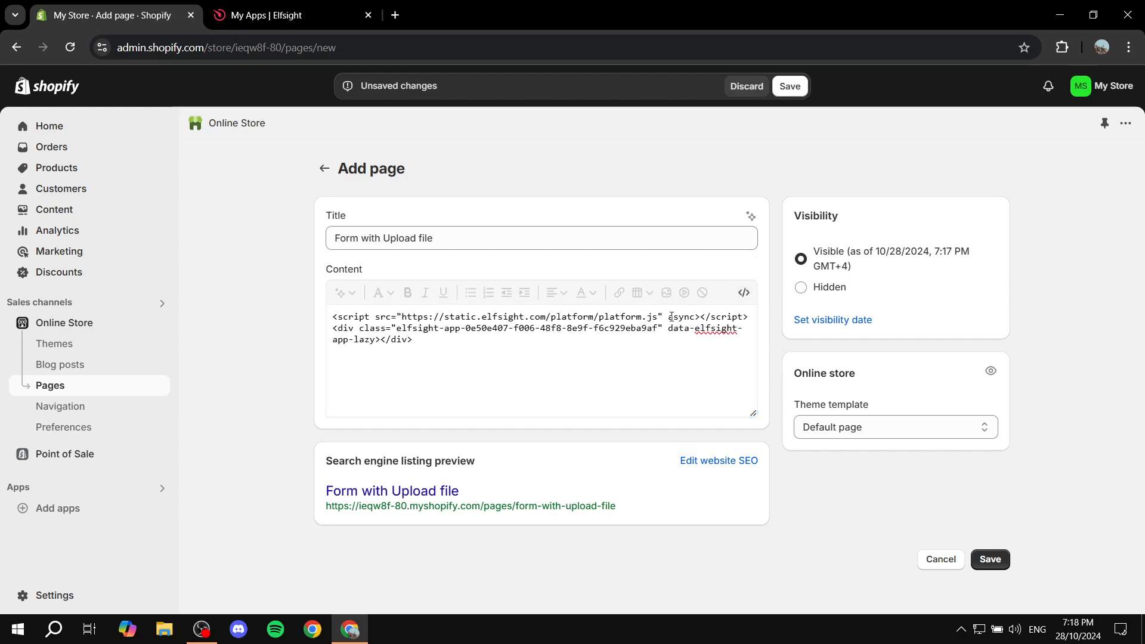
click(744, 292)
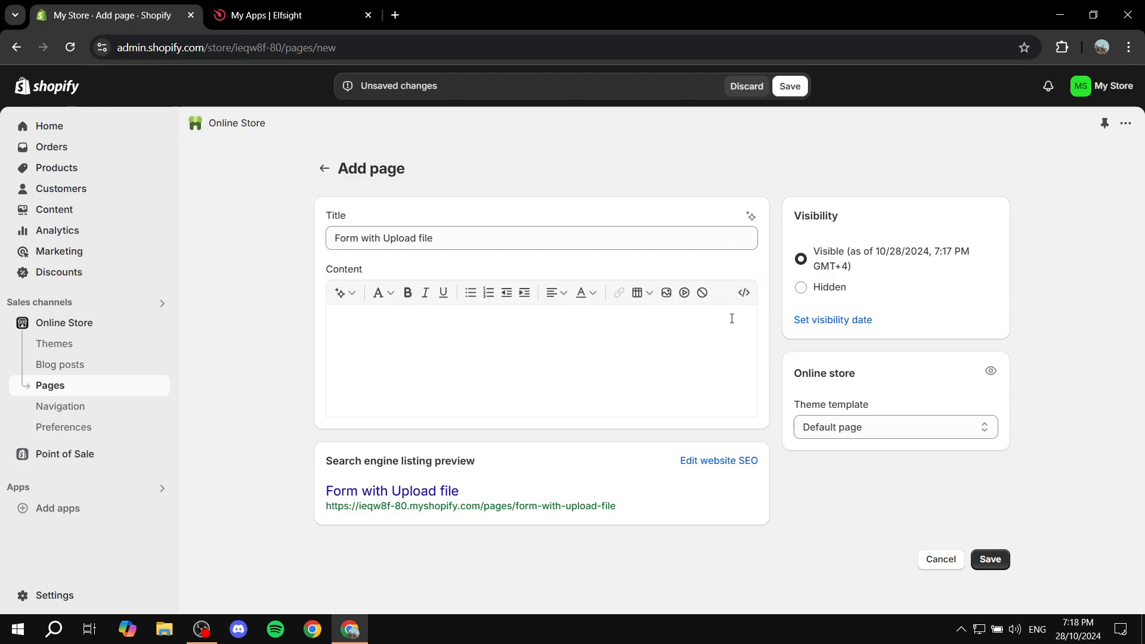
click(503, 335)
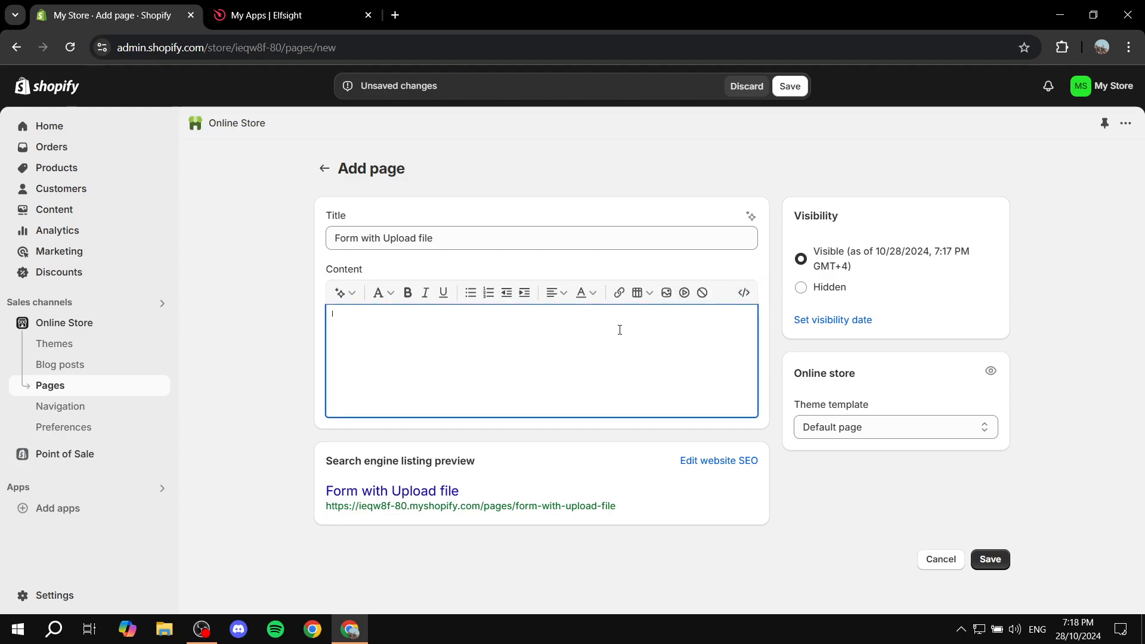
click(990, 558)
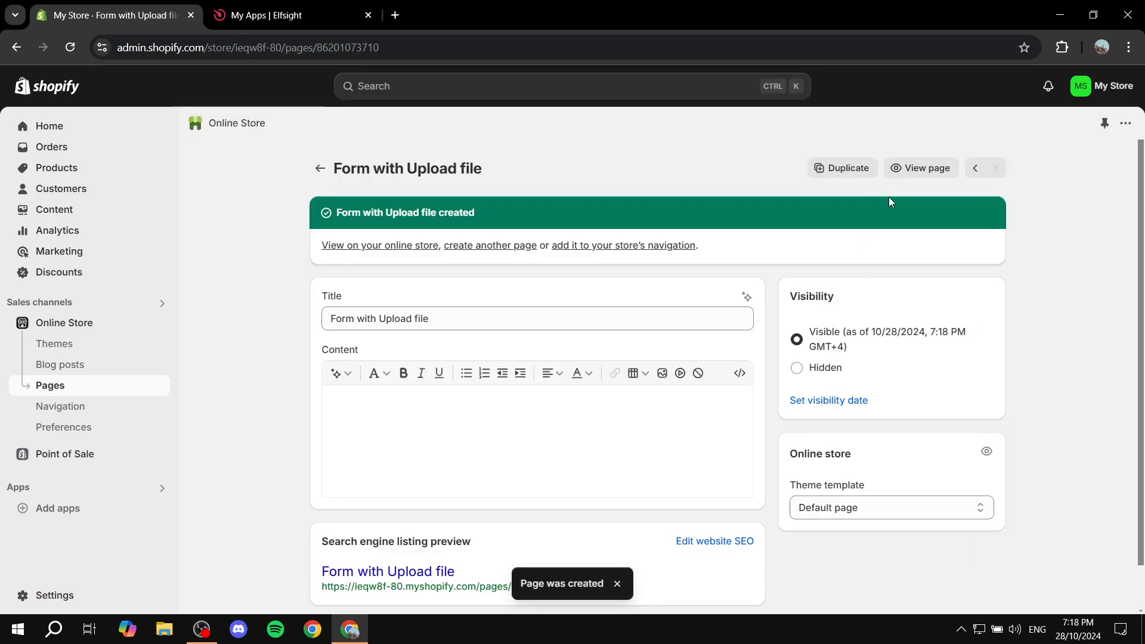
View the saved page on the online store and examine the embedded contact form down to its submit area
click(921, 168)
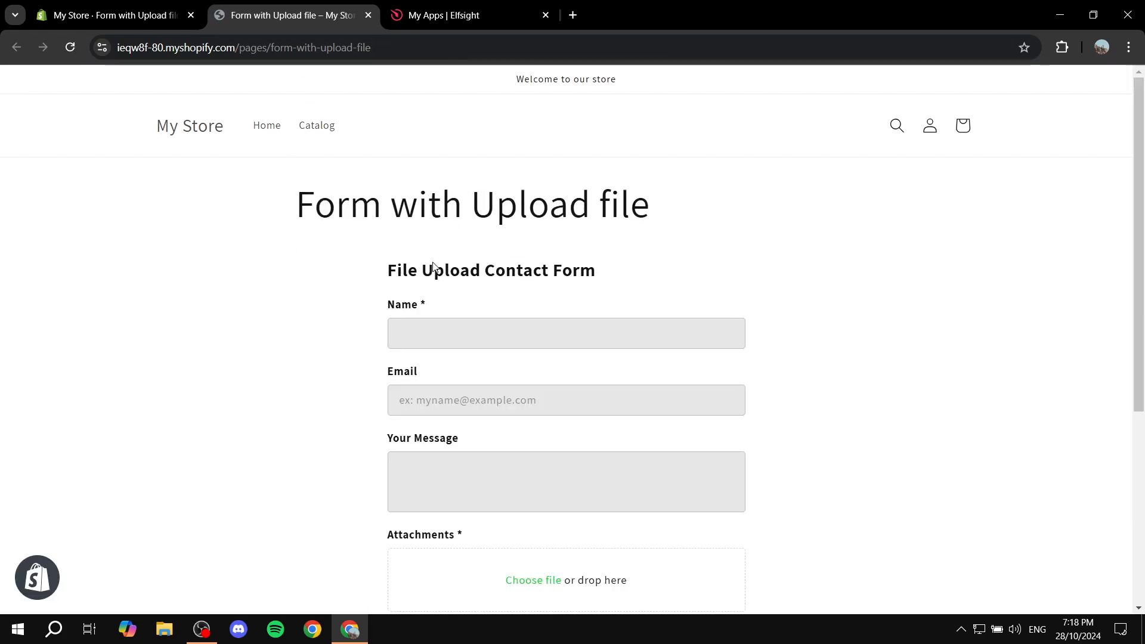
scroll(493, 301, down, 4)
scroll(596, 352, up, 3)
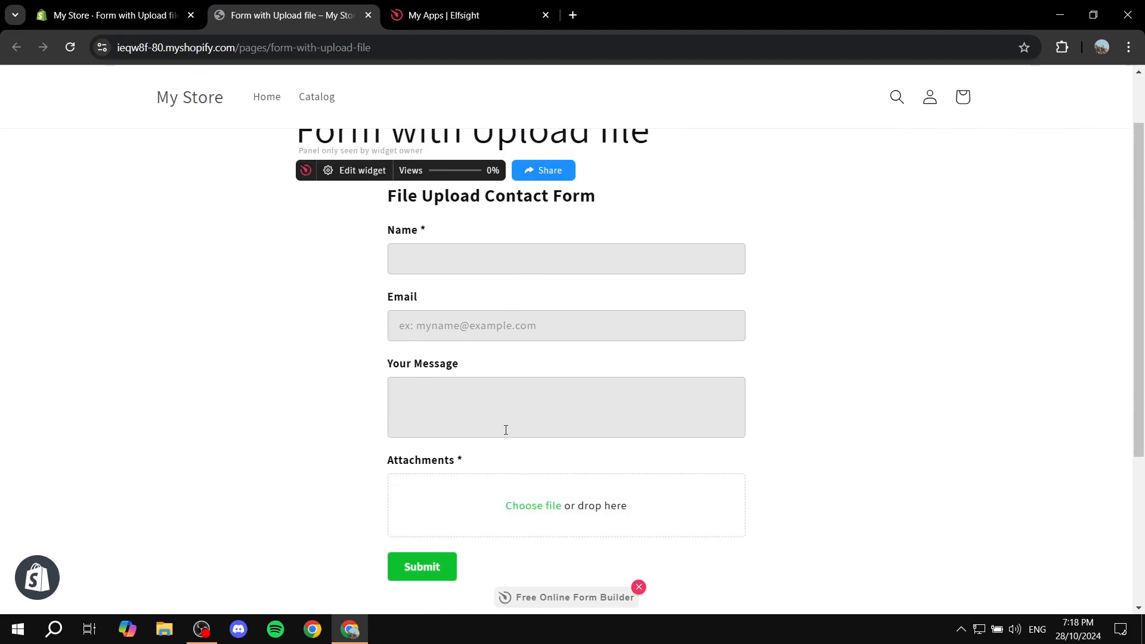
scroll(506, 430, down, 1)
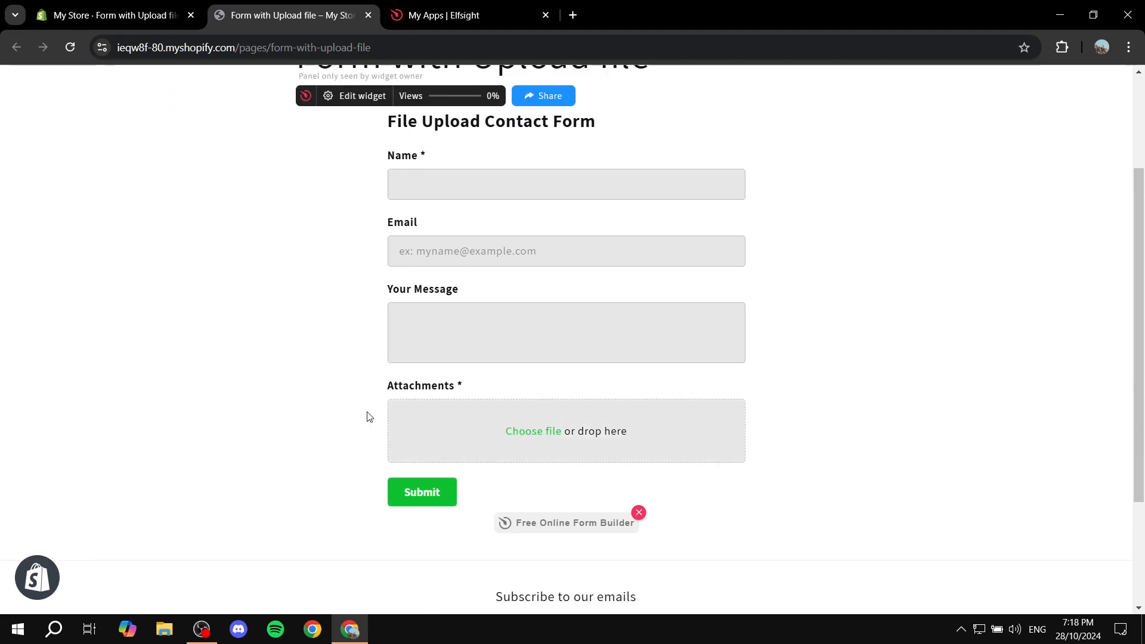
Upload Colors.png to the Attachments field of the form on the store page
click(510, 432)
click(517, 127)
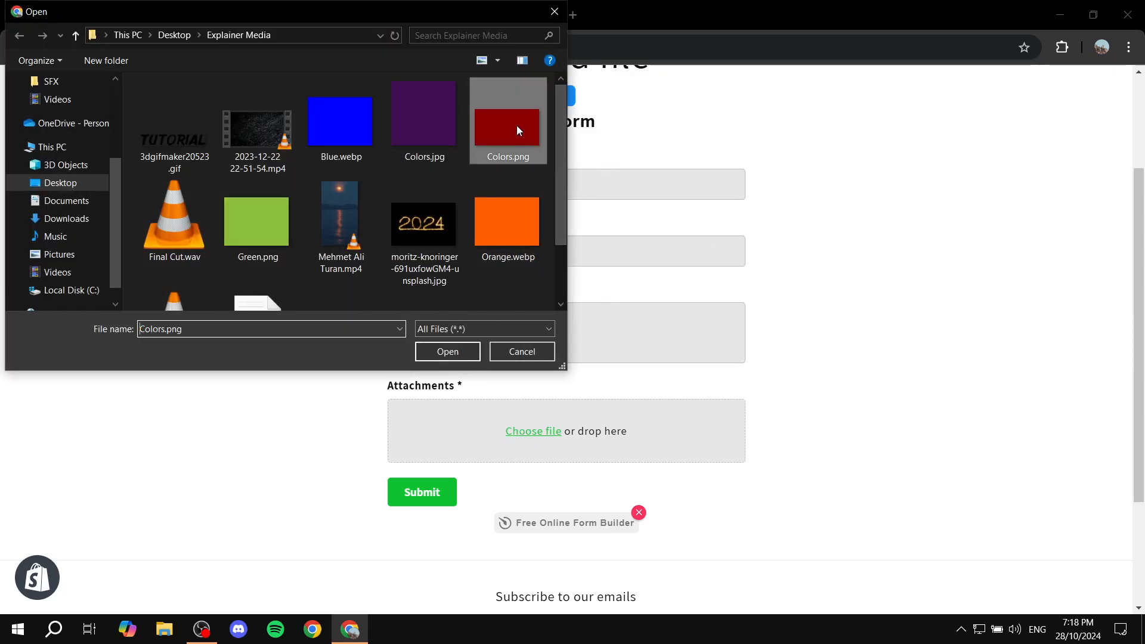
double_click(516, 130)
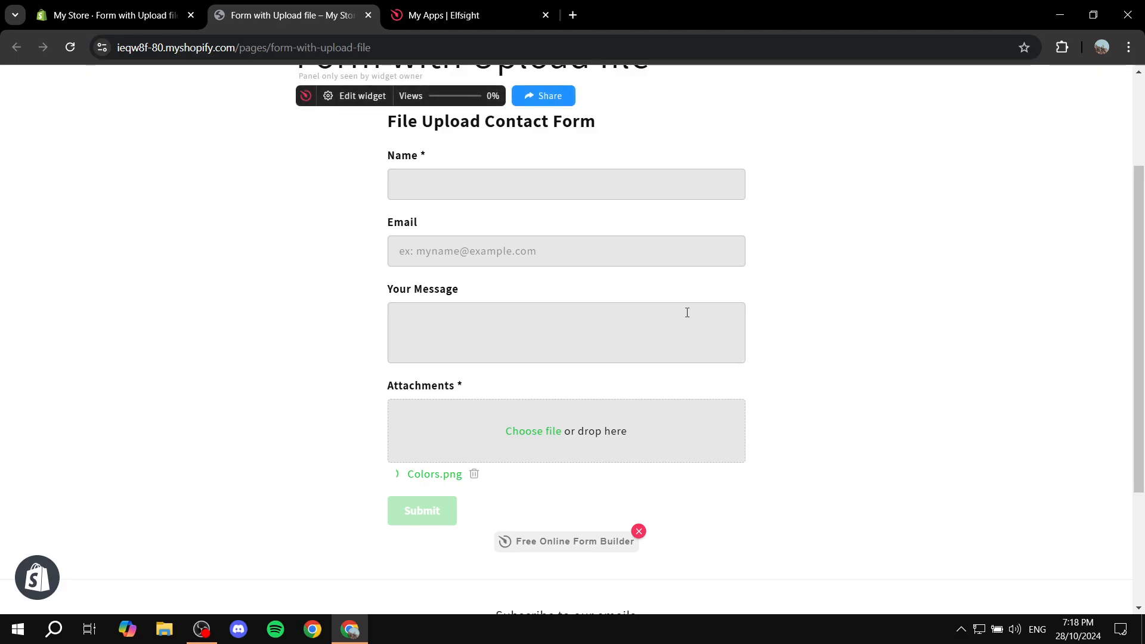
Check the form's installation options in Elfsight, close them, and return to the store page with the form
click(500, 5)
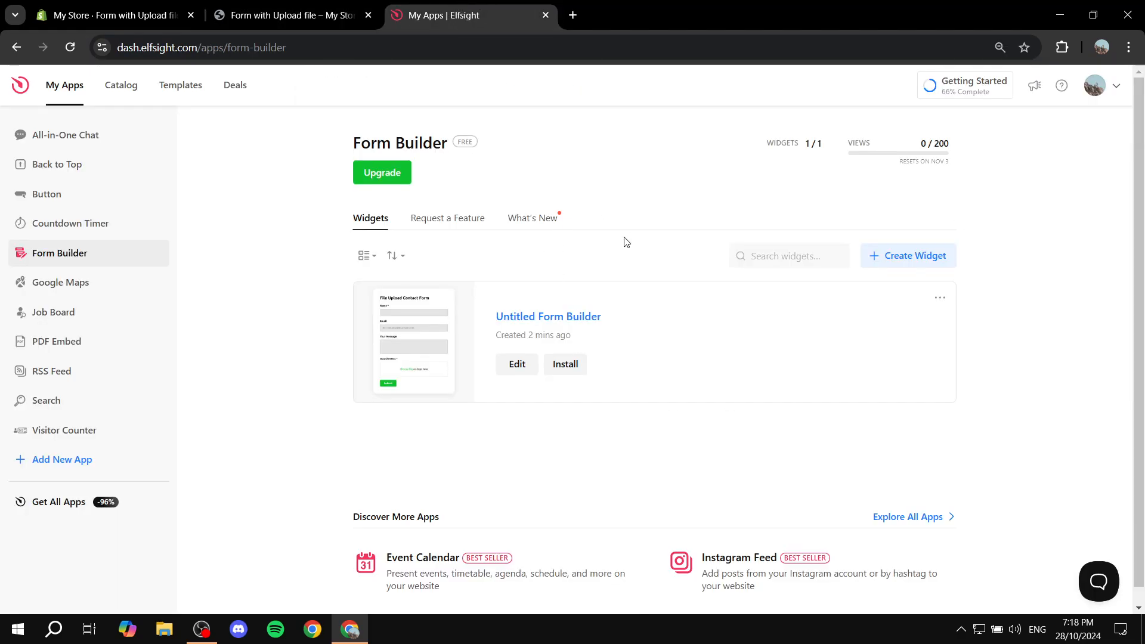
click(575, 370)
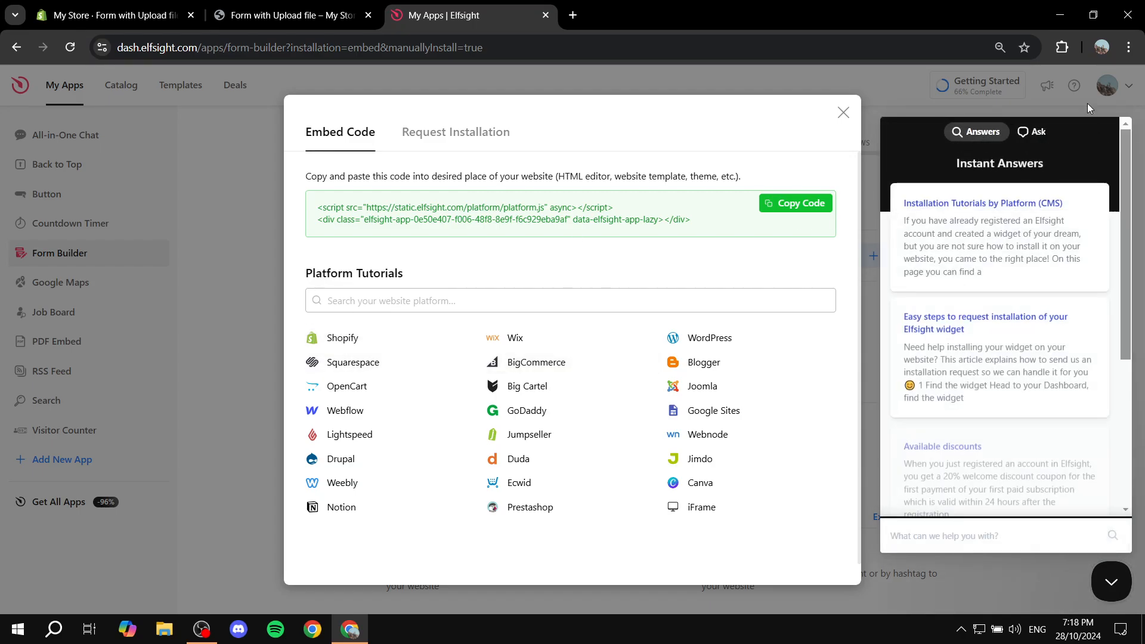
click(896, 108)
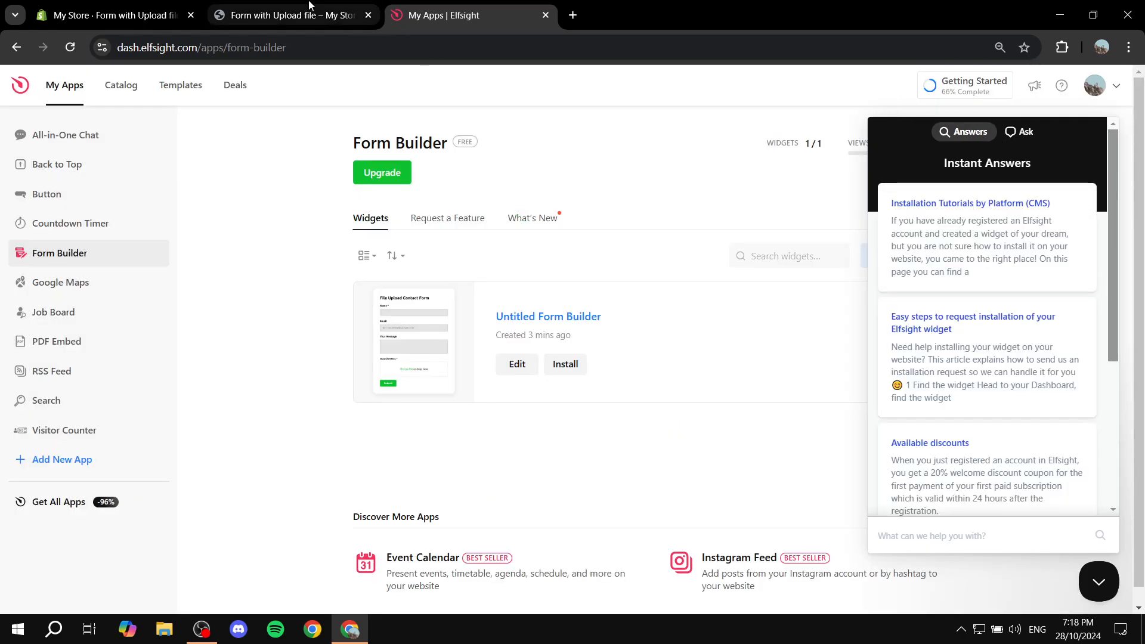
click(292, 15)
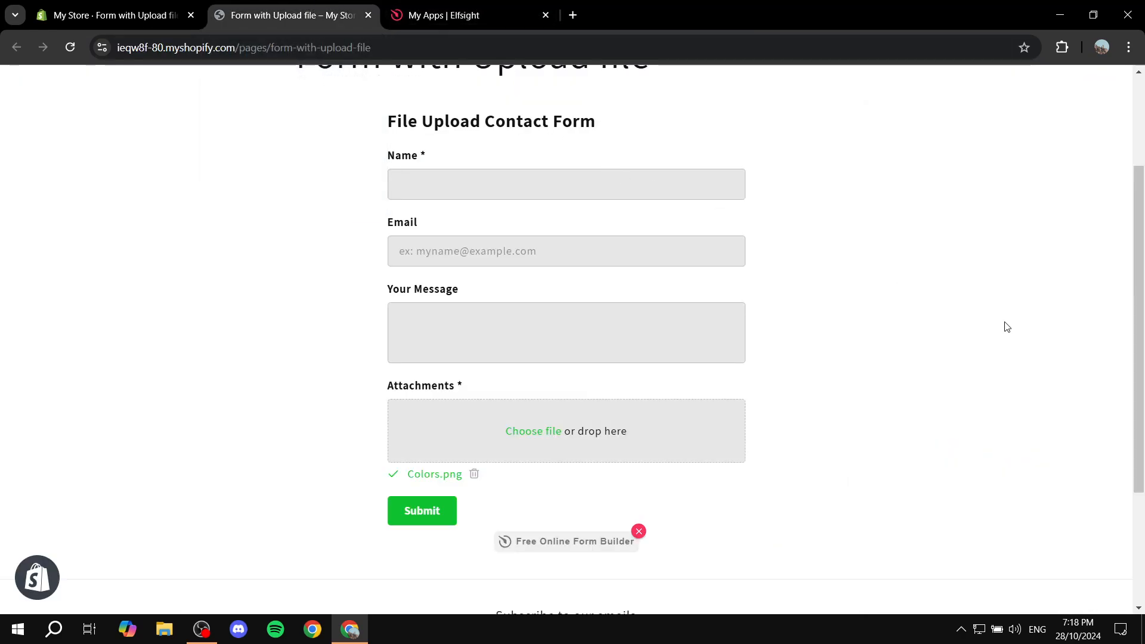